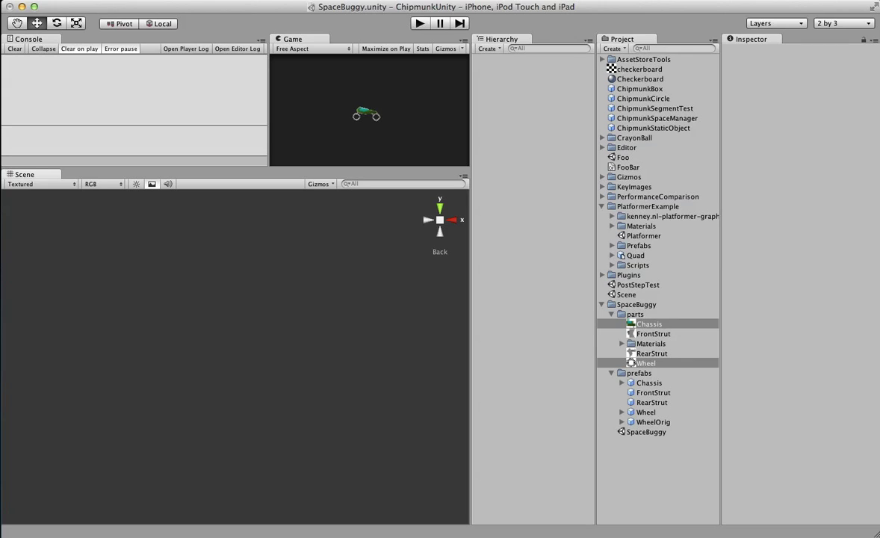
Step: Create a cube in the empty SpaceBuggy scene
left_click(659, 485)
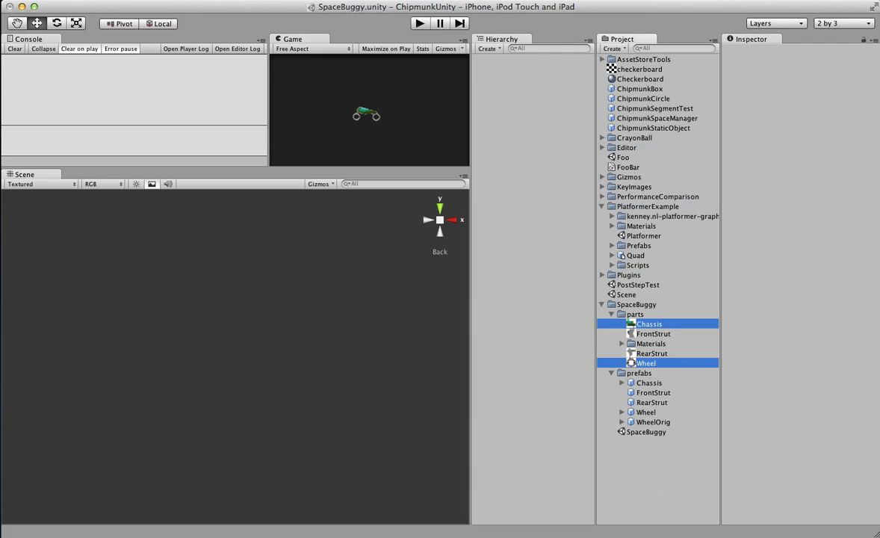
left_click(179, 0)
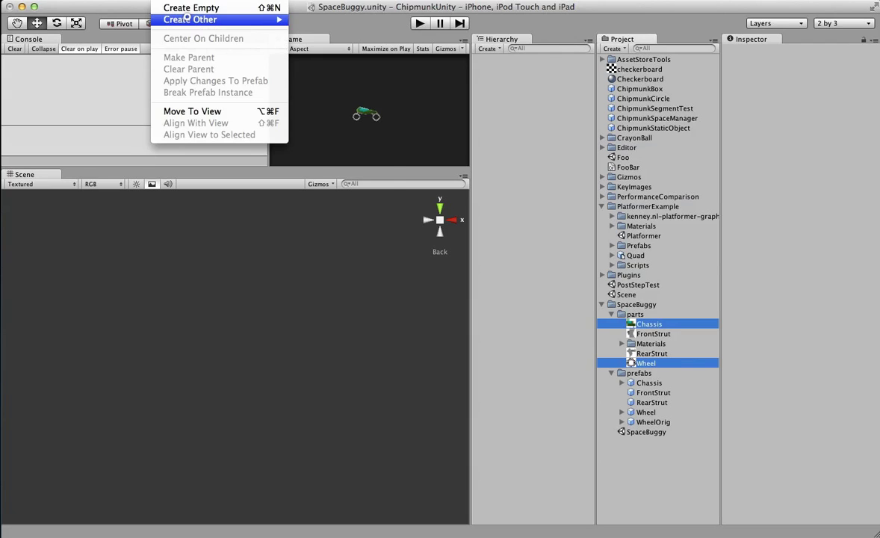
mouse_move(187, 18)
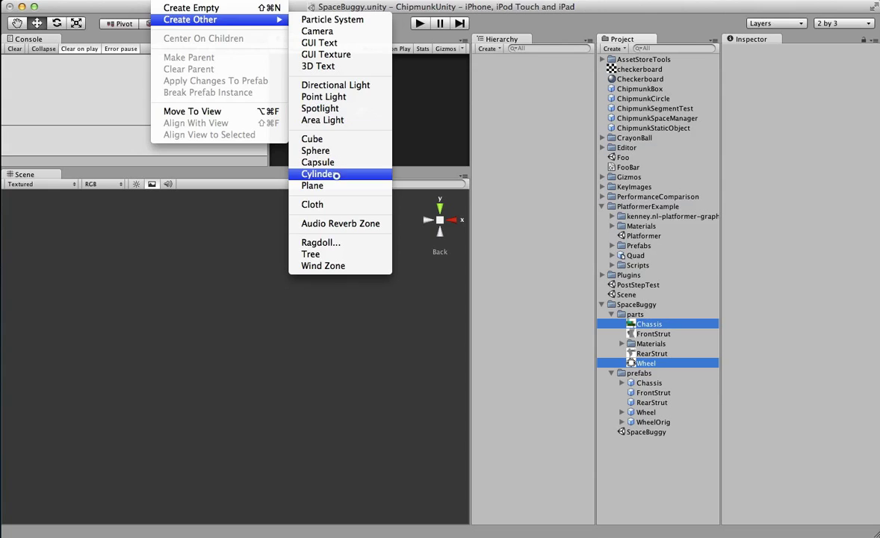
left_click(334, 139)
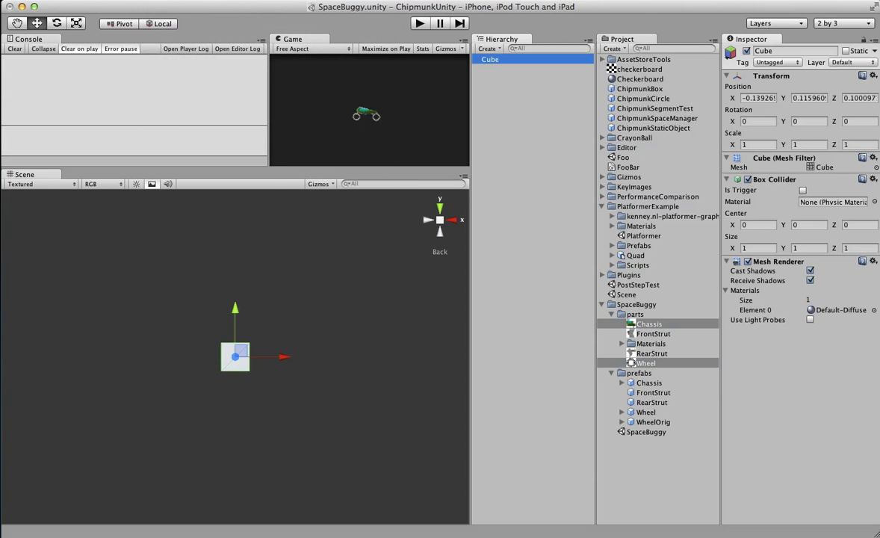
Step: Remove the cube's Box Collider component and add a Chipmunk box shape to it instead
right_click(740, 180)
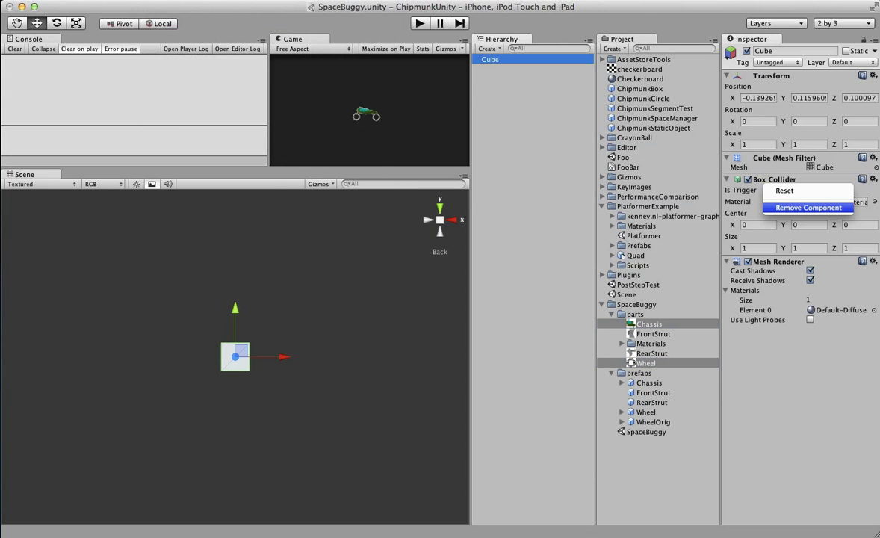
left_click(751, 203)
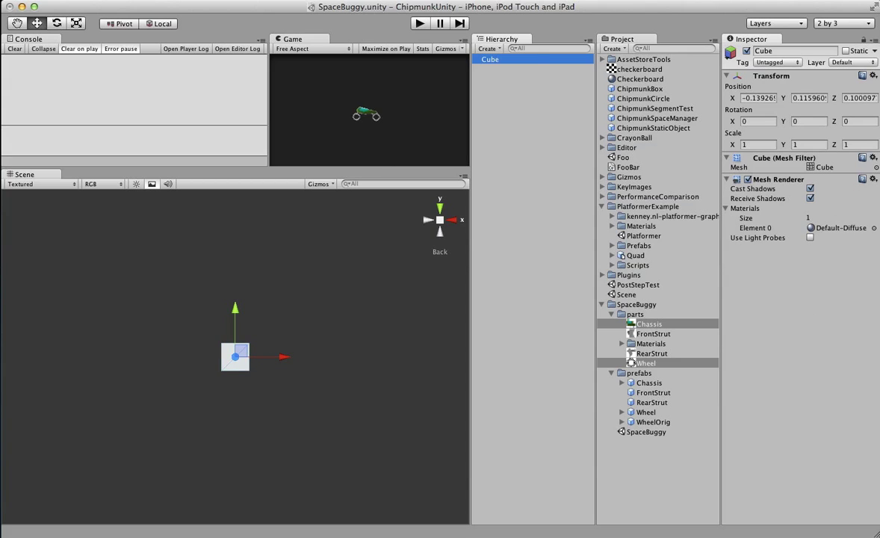
left_click(379, 0)
mouse_move(418, 0)
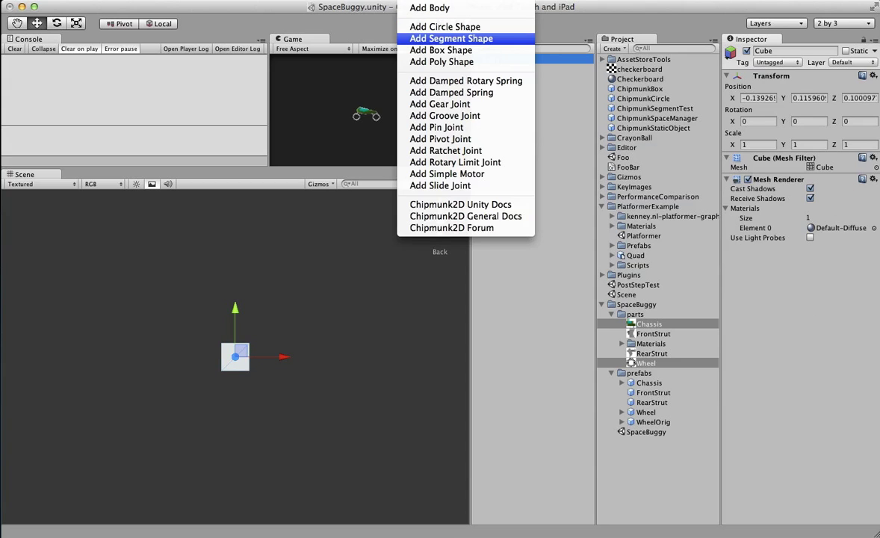
left_click(441, 50)
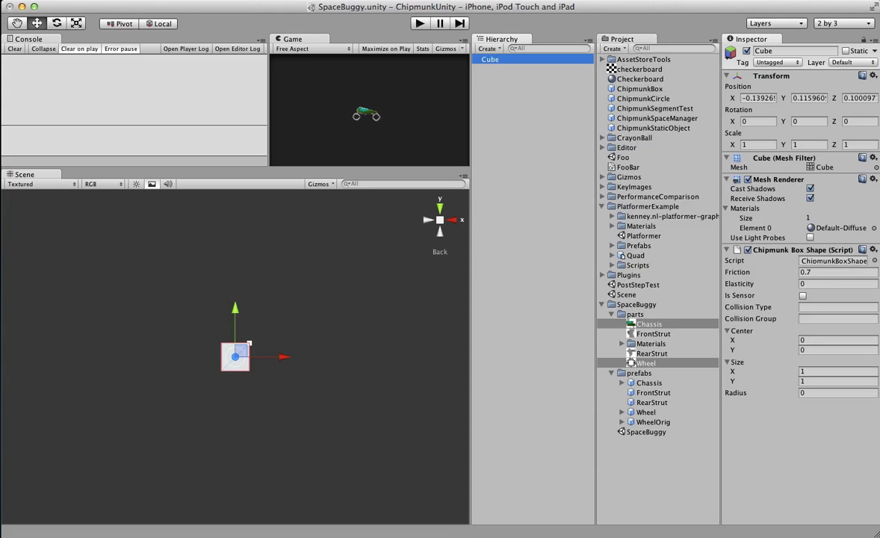
Step: Stretch the cube horizontally to an X scale of about 40.8 to make a long ground bar
key("r")
left_click_drag(284, 357, 478, 356)
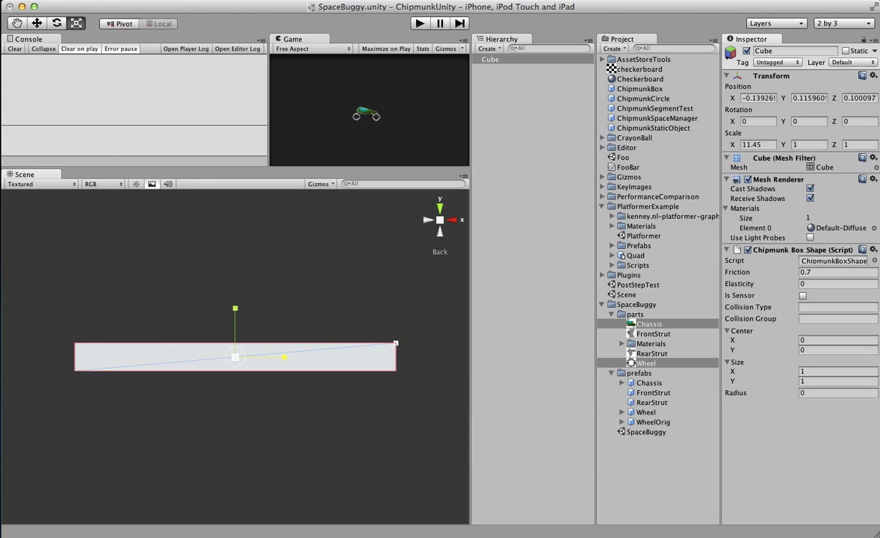
left_click_drag(284, 357, 410, 357)
Step: Lower the ground bar to a Y position of about -3.03 and tilt it to slope gently down toward positive X
key("w")
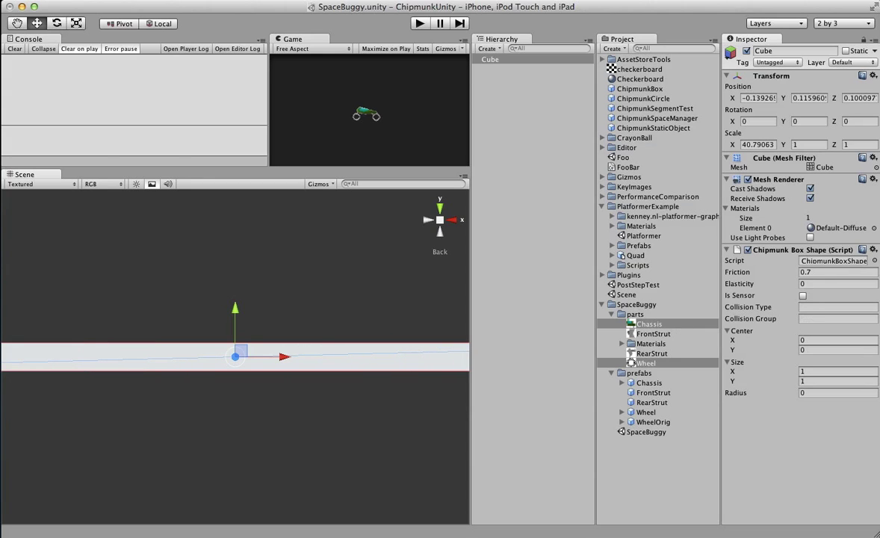
left_click_drag(234, 310, 235, 399)
key("e")
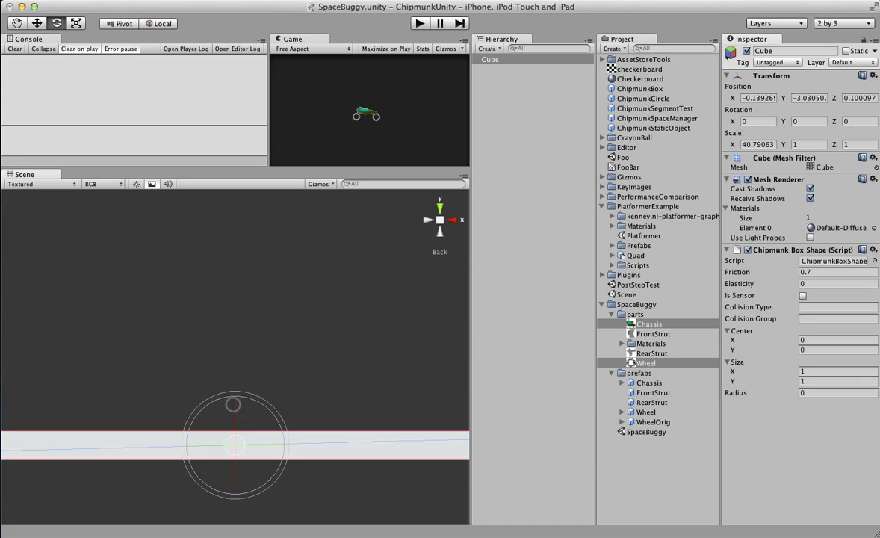
mouse_move(284, 418)
left_mouse_down()
mouse_move(292, 446)
mouse_move(290, 435)
left_mouse_up()
left_click(308, 334)
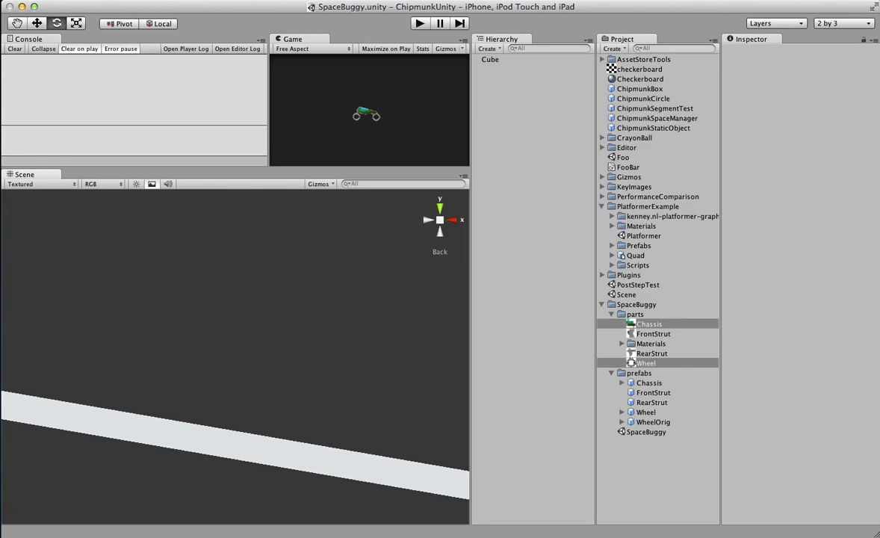
Step: Place an instance of the Wheel prefab in the scene above the sloped bar, at about X 0.6, Y 0.74
left_click(651, 456)
left_click_drag(646, 412, 256, 340)
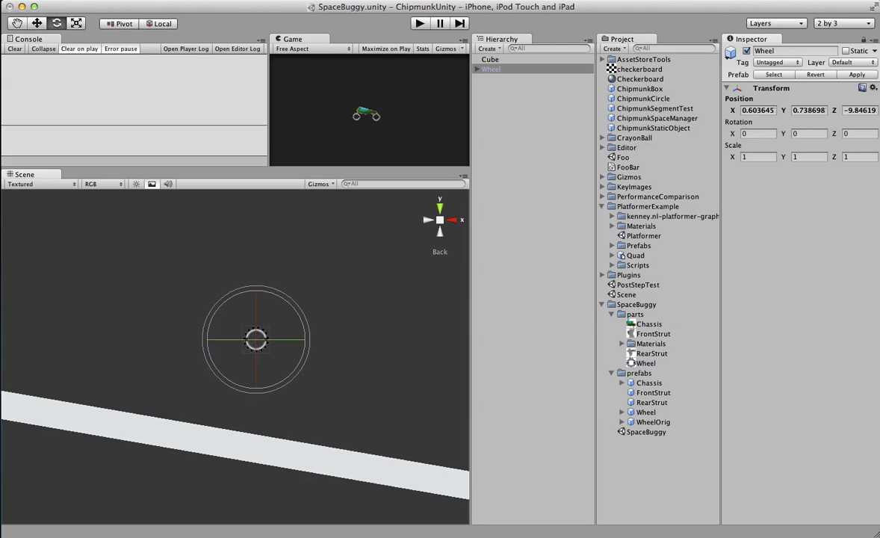
key("w")
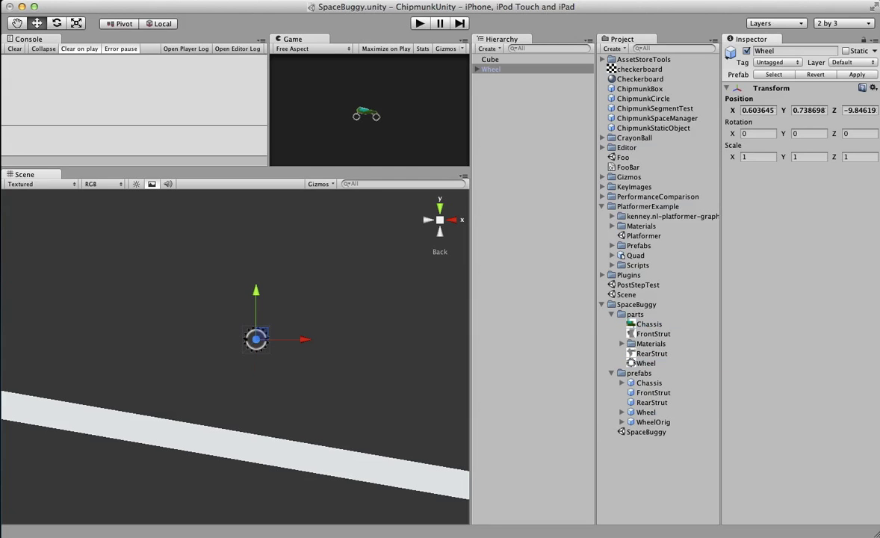
Step: Expand the Wheel object and examine the components of its sprite child and of the parent
left_click(476, 69)
left_click(494, 69)
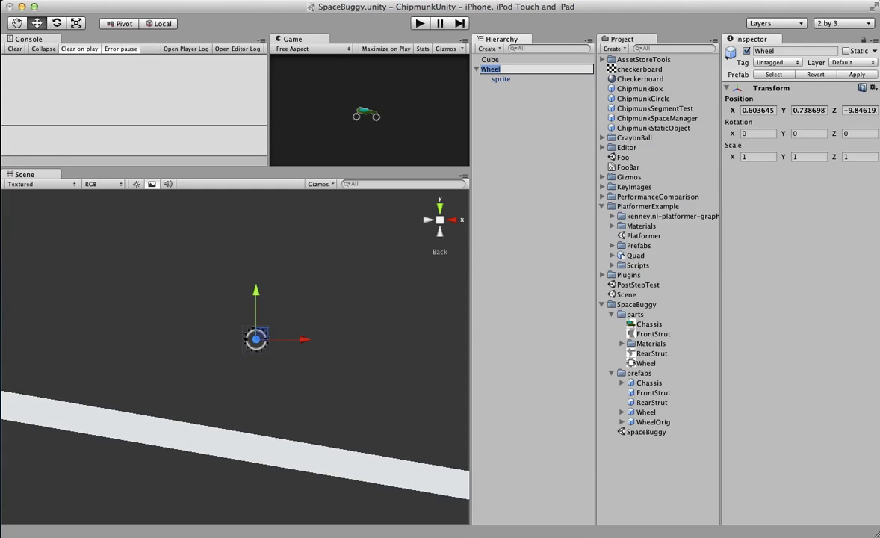
left_click(502, 79)
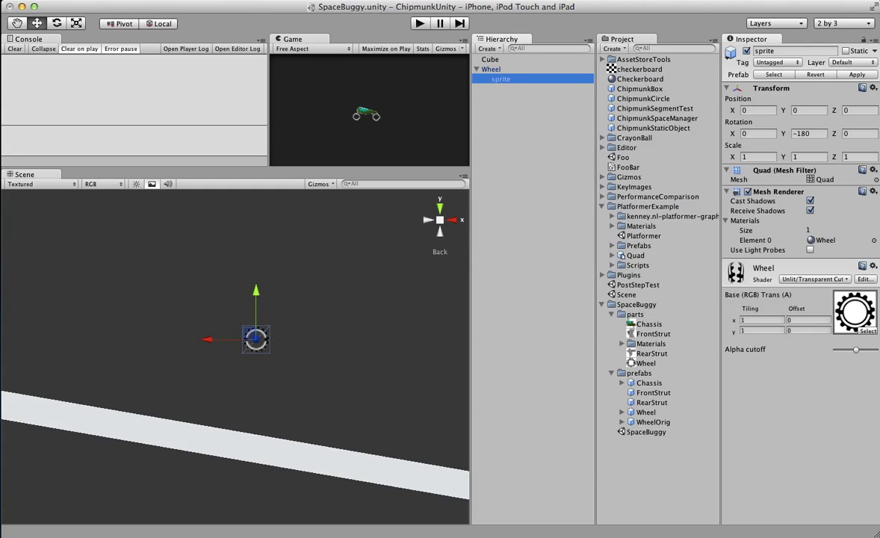
left_click(502, 69)
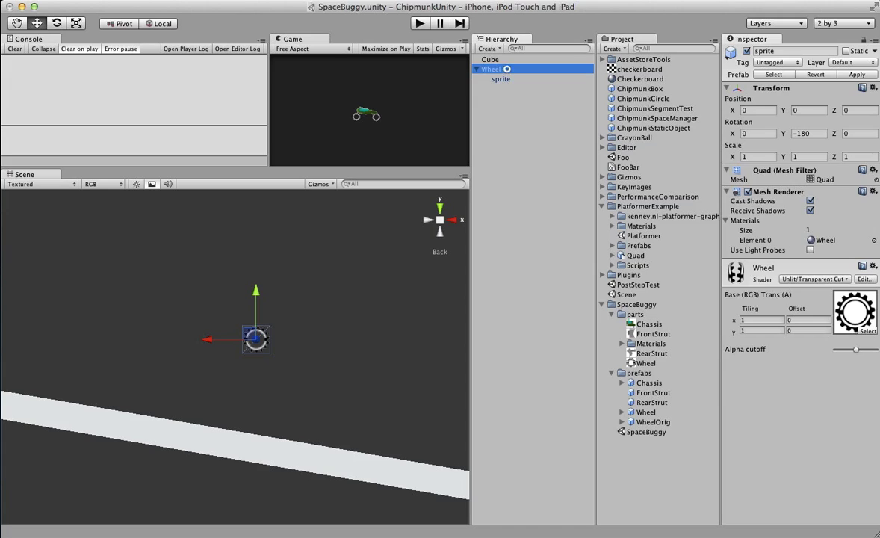
left_click(293, 314)
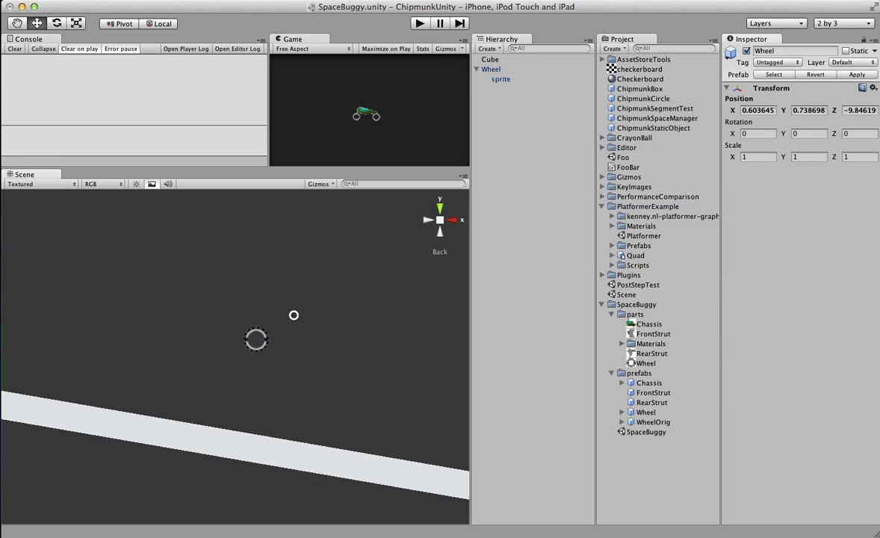
Step: Add a Chipmunk circle shape to the parent Wheel object
left_click(255, 338)
left_click(179, 1)
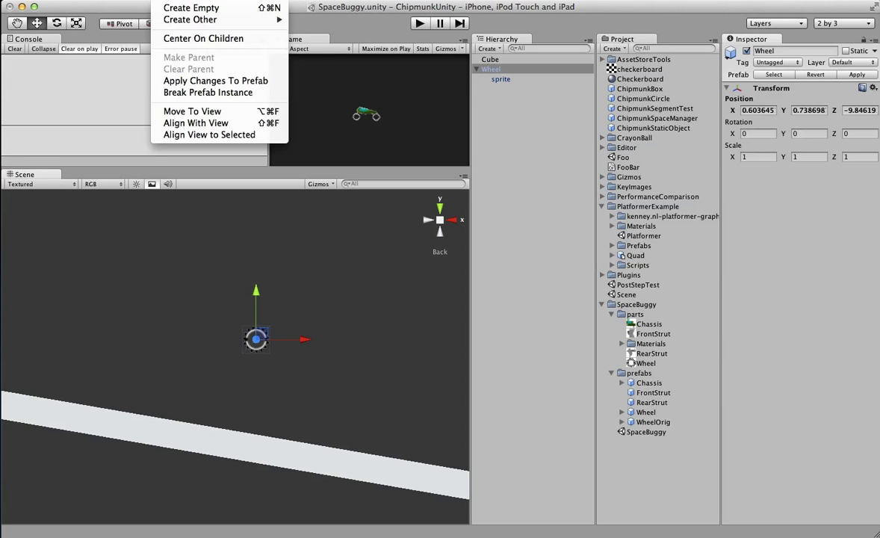
mouse_move(424, 1)
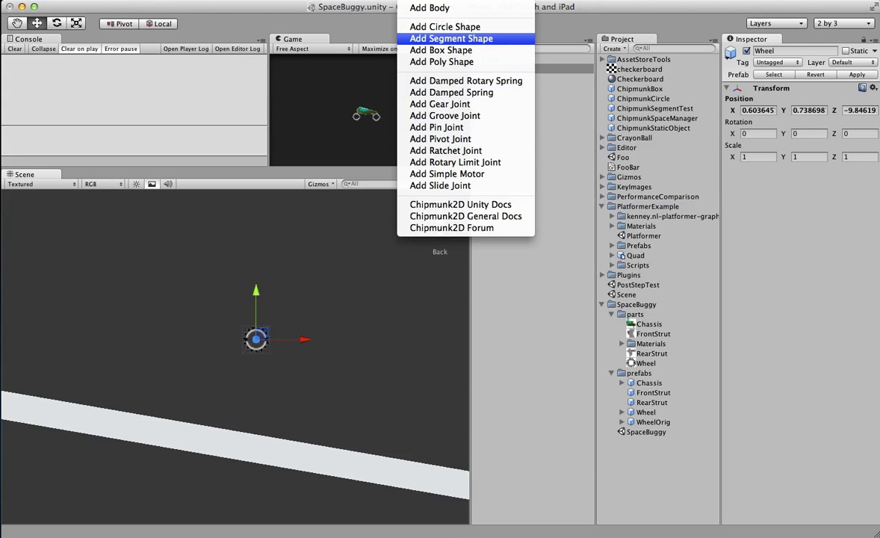
left_click(449, 28)
Step: Shrink the wheel's circle shape to a radius of about 0.41 to fit the wheel graphic
scroll(236, 356, "up", 5)
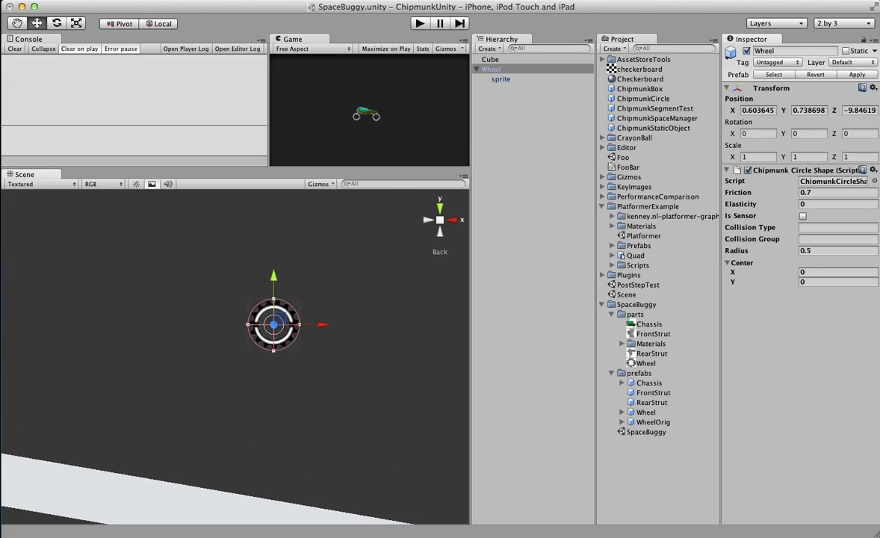
scroll(234, 356, "down", 3)
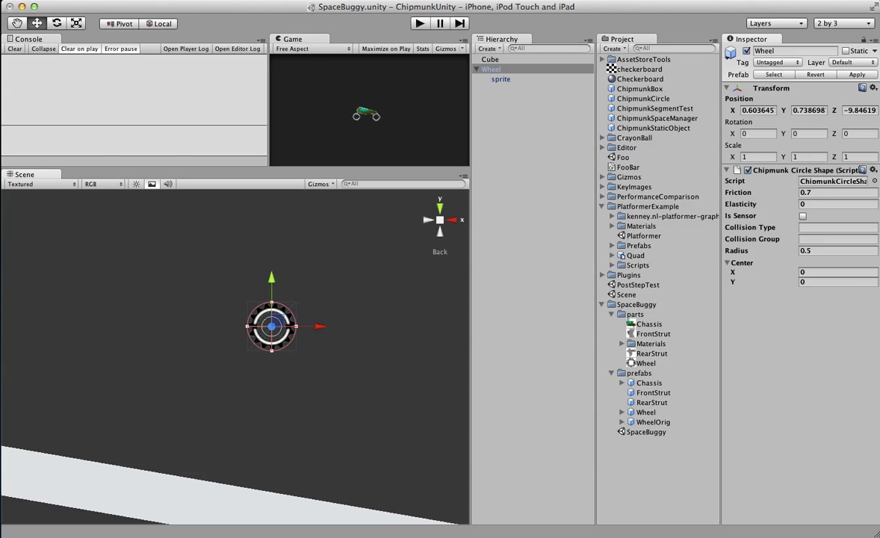
left_click_drag(248, 325, 252, 325)
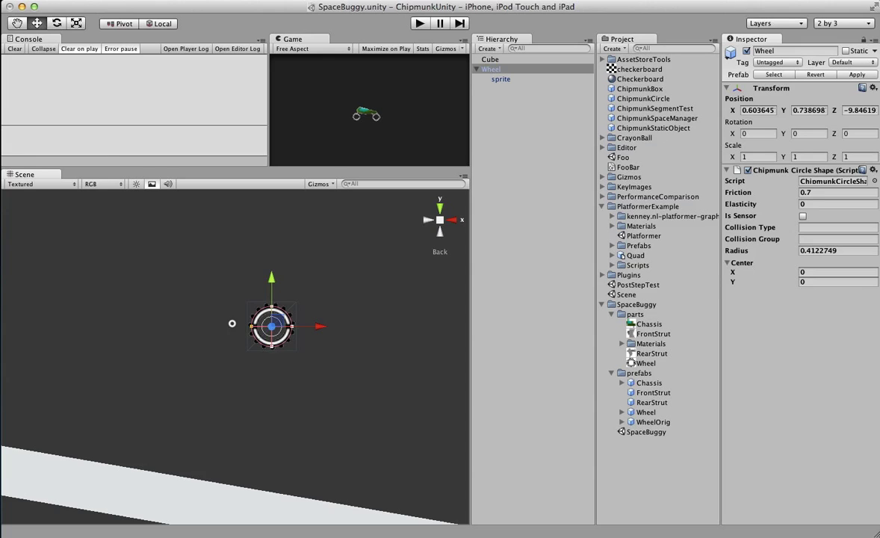
left_click(212, 296)
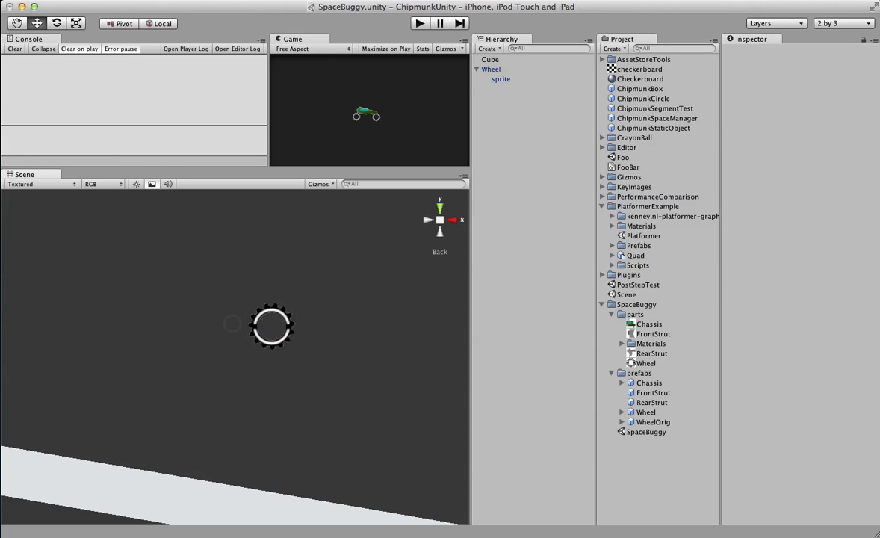
left_click(279, 332)
key("super+d")
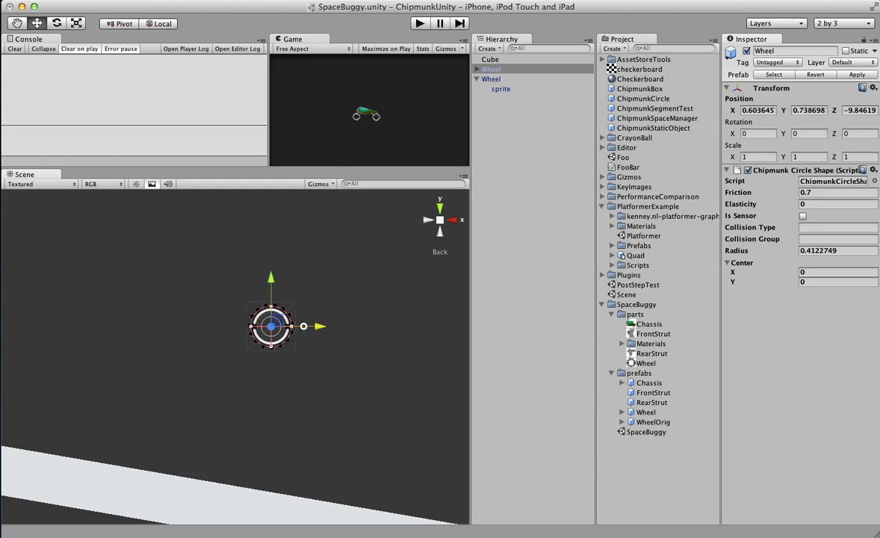
left_click_drag(312, 326, 192, 324)
left_click(312, 306)
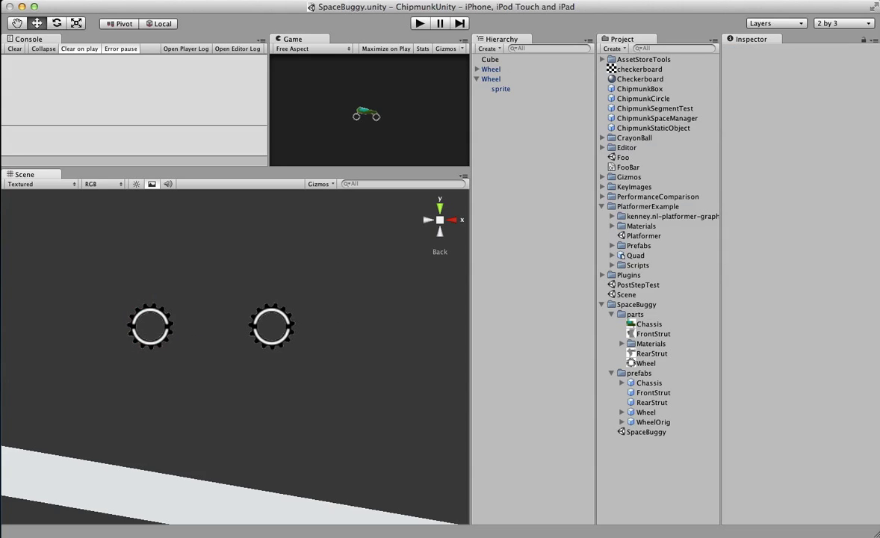
left_click(251, 305)
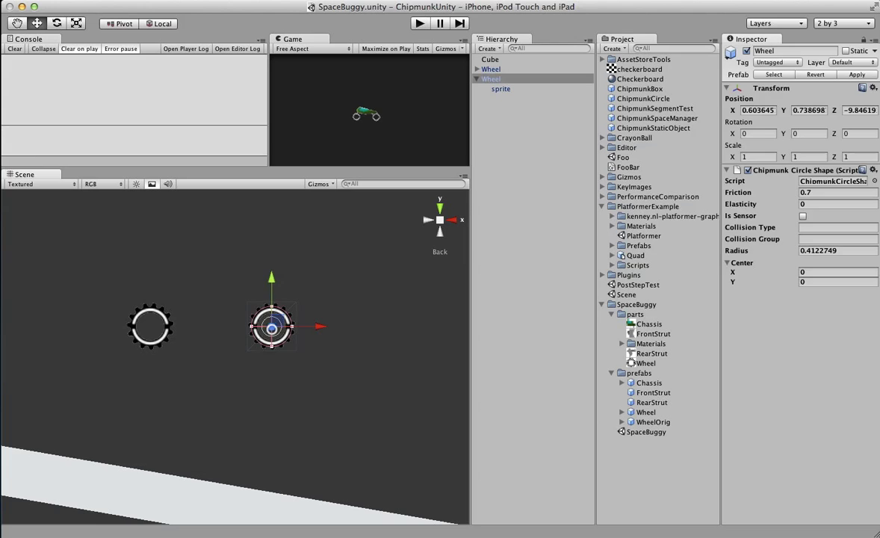
left_click(133, 302)
key("super+BackSpace")
key("super+BackSpace")
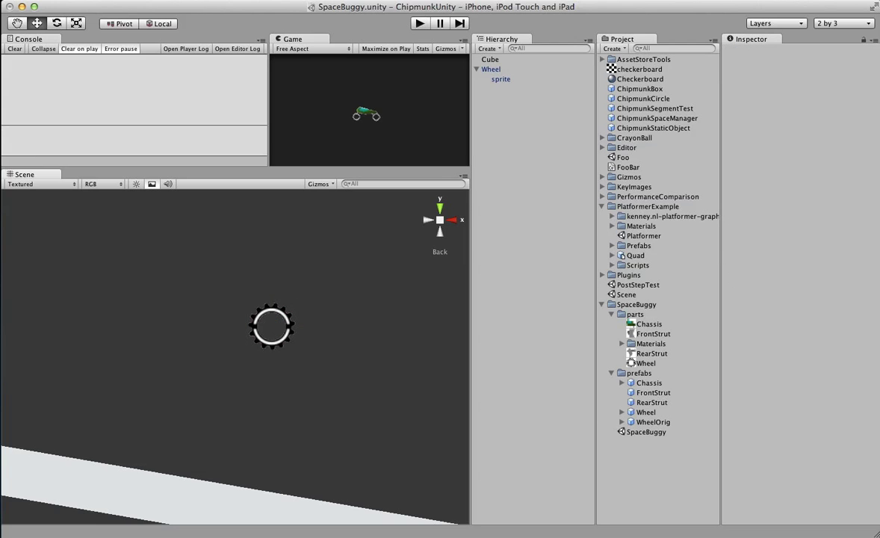
Step: Add a Chipmunk body to the wheel and set its mass to 2
left_click(254, 290)
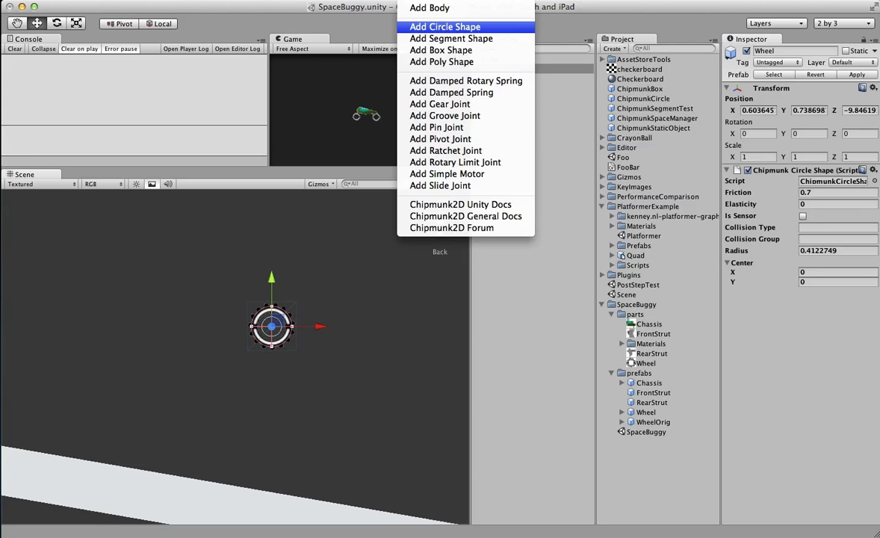
left_click(444, 8)
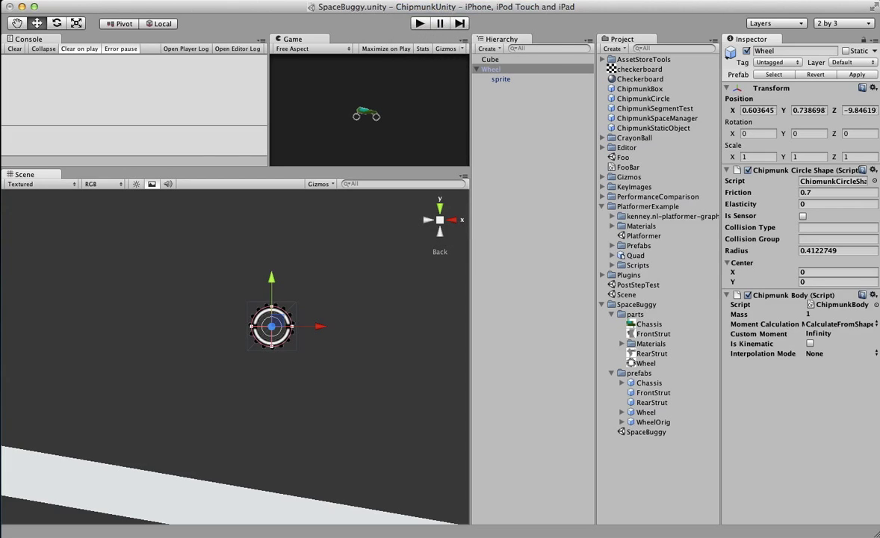
left_click(810, 314)
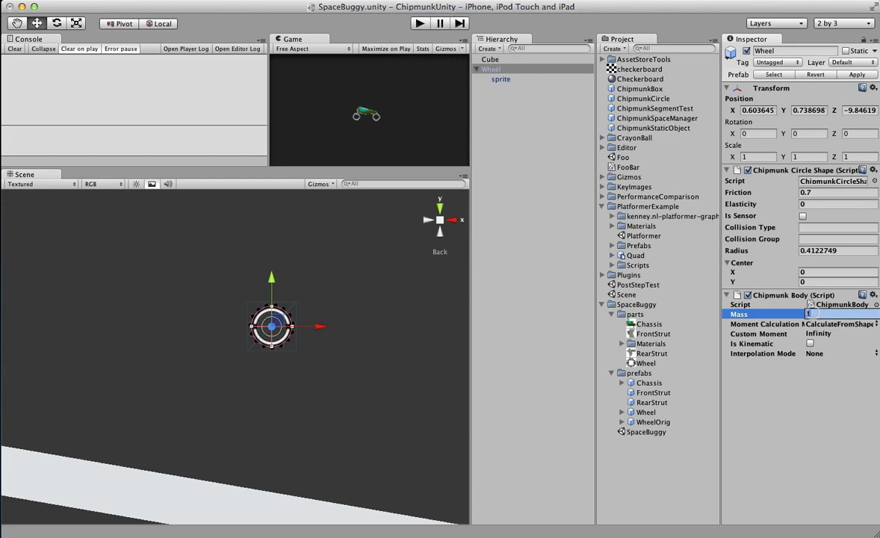
type("2")
key("Return")
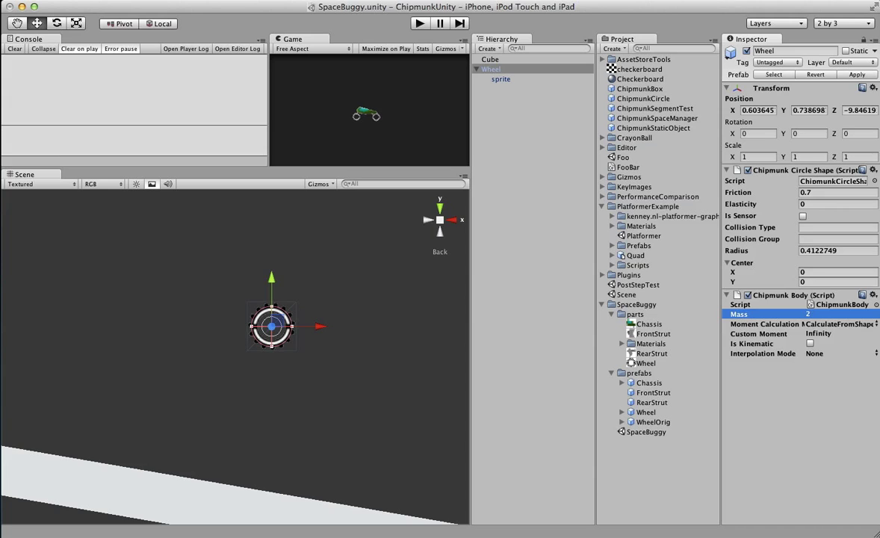
left_click(334, 290)
Step: Duplicate the wheel twice, placing one copy beside it at X about -1.19 and the other above that copy at Y about 2.0
left_click(284, 321)
key("super+d")
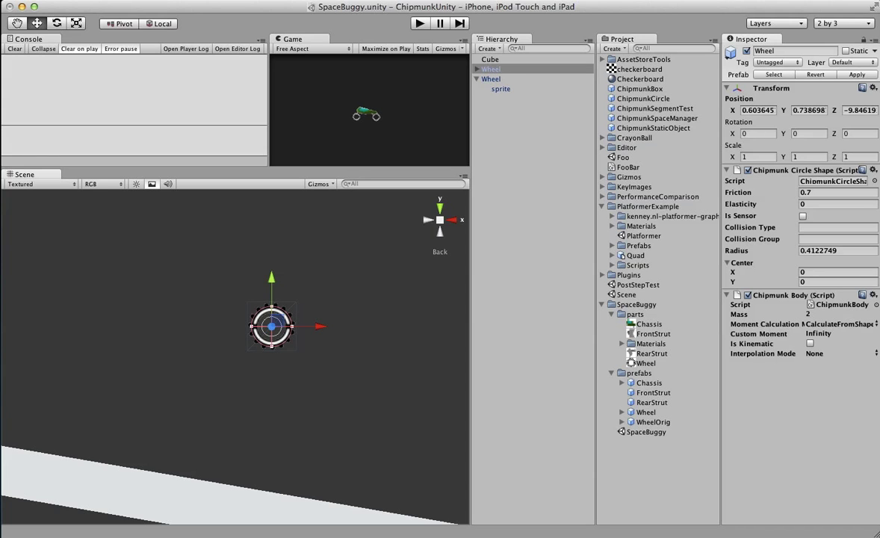
left_click_drag(317, 326, 230, 323)
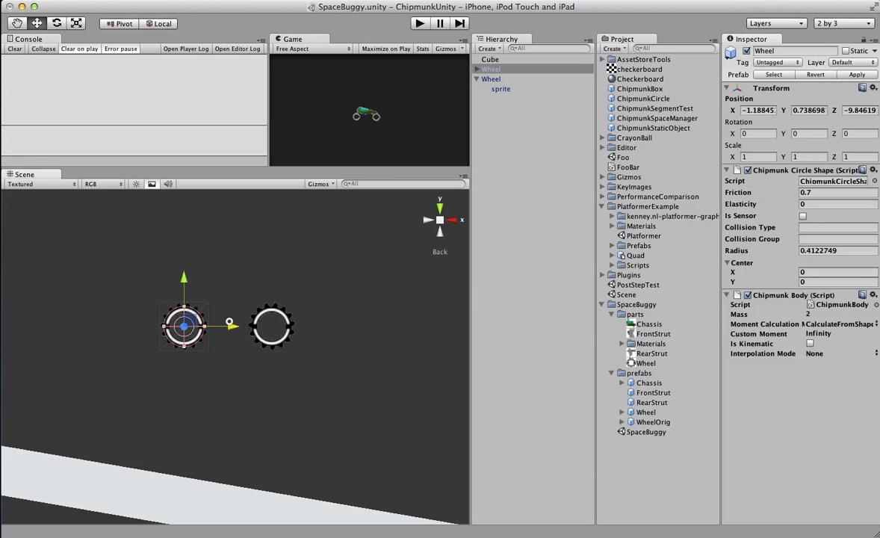
key("super+d")
left_click_drag(184, 278, 186, 212)
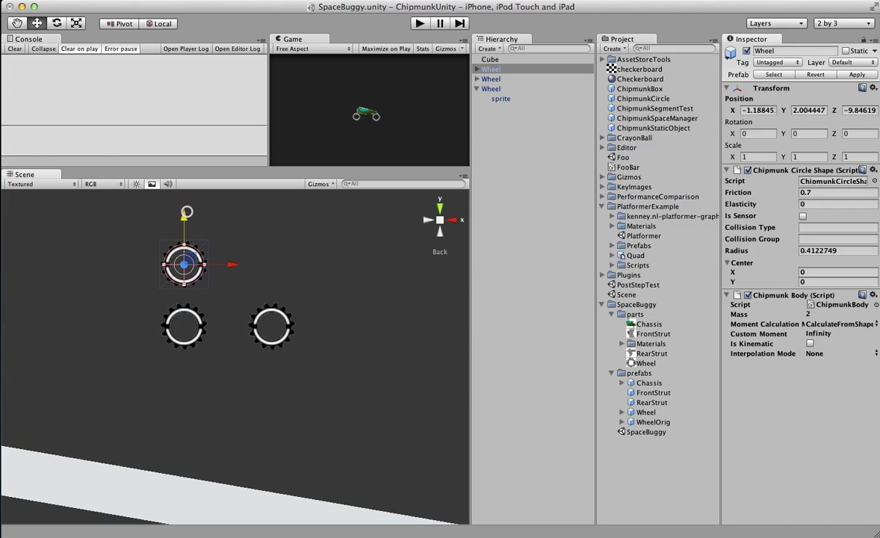
Step: Test-run the wheel simulation, then delete the wheel copy sitting above the other two
key("super+p")
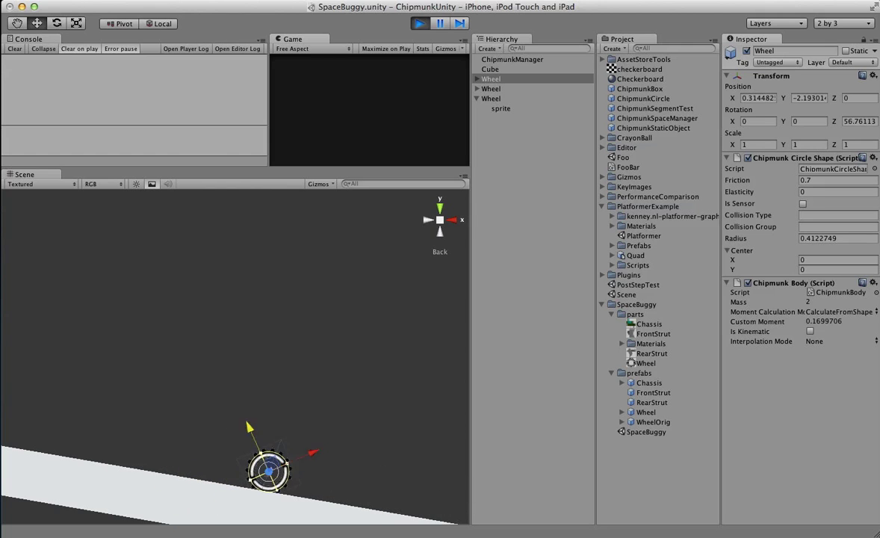
key("super+p")
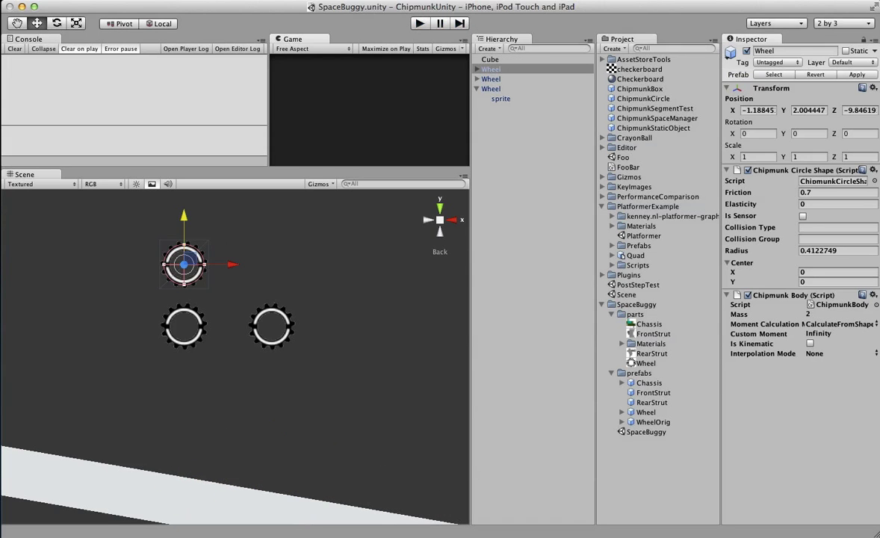
left_click(221, 242)
left_click(185, 263)
key("super+BackSpace")
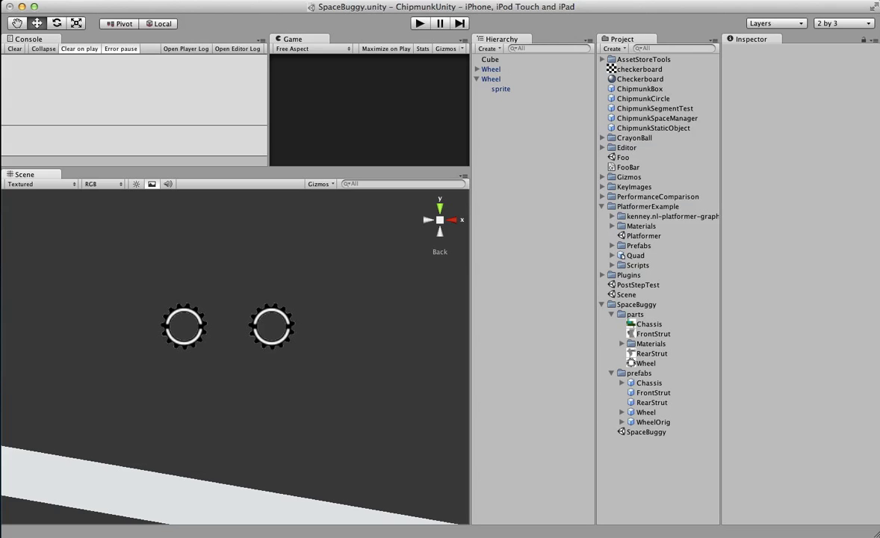
Step: Place the Chassis prefab above the wheels at about X -0.08, Y 1.95, and give it a Chipmunk body and poly shape
left_click_drag(649, 382, 237, 266)
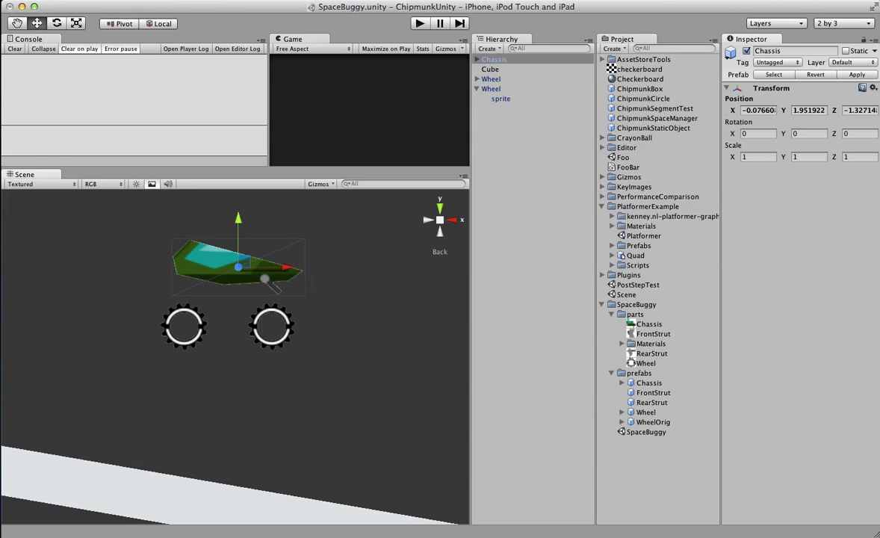
left_click(420, 0)
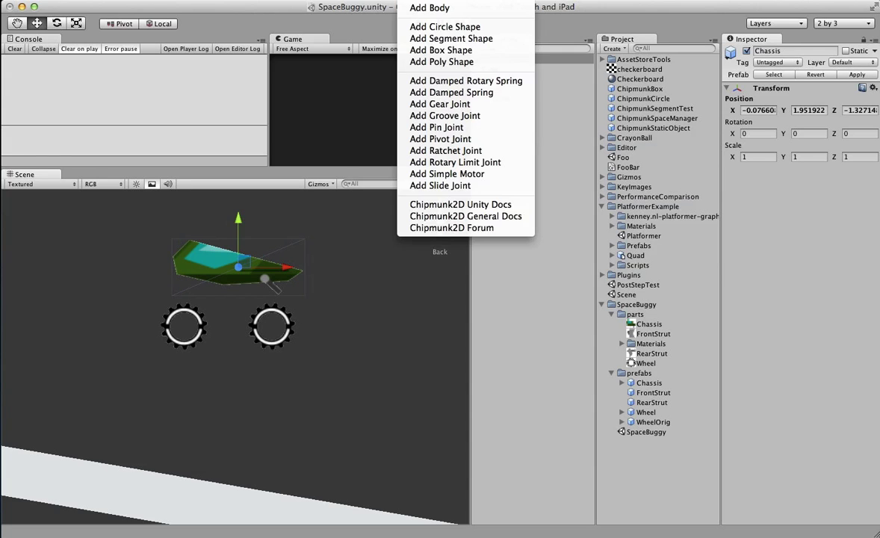
left_click(430, 8)
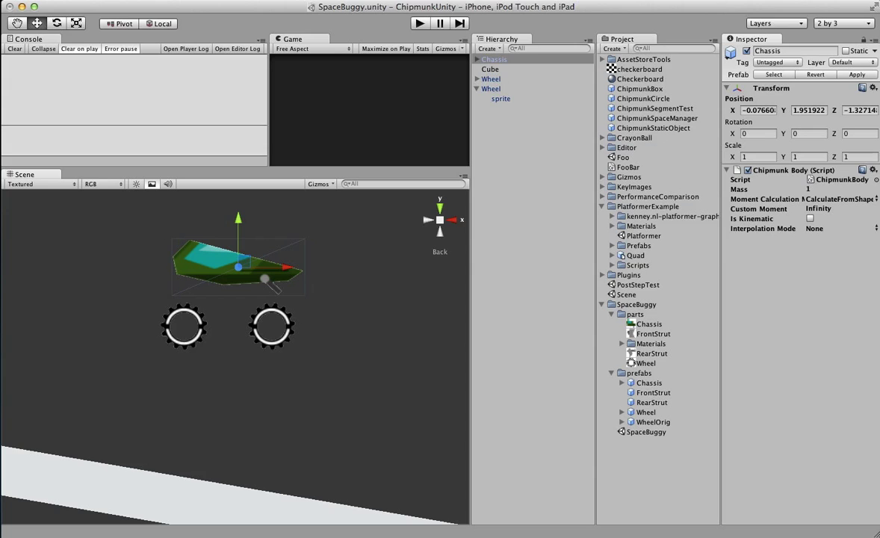
left_click(419, 0)
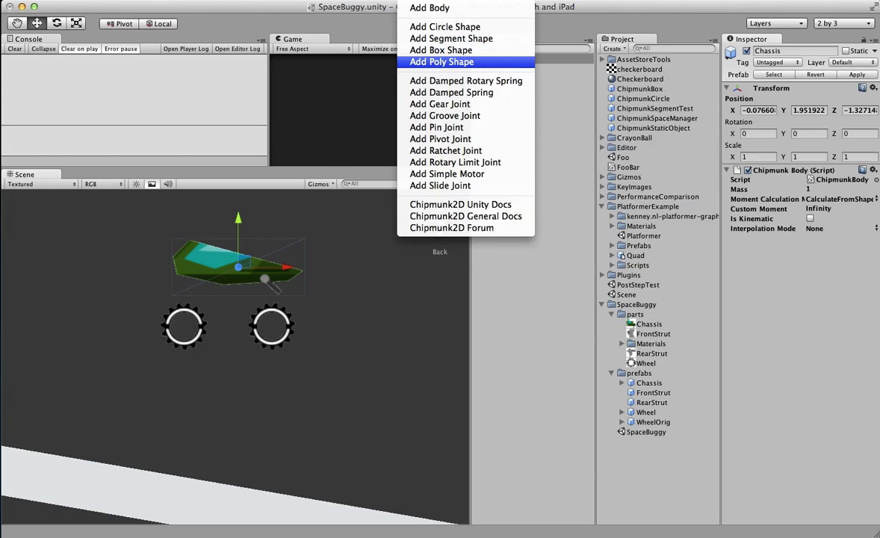
left_click(442, 62)
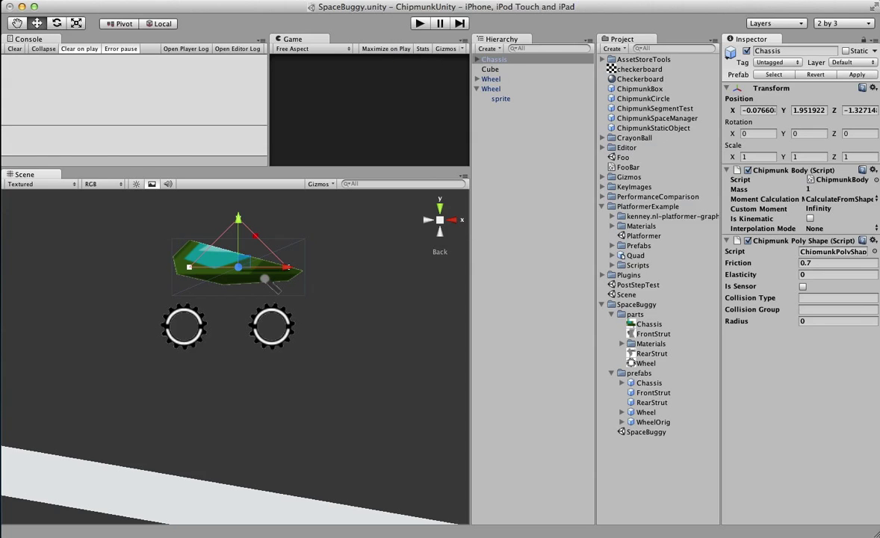
Step: Set the Z position of both wheels to 0
scroll(235, 357, "up", 5)
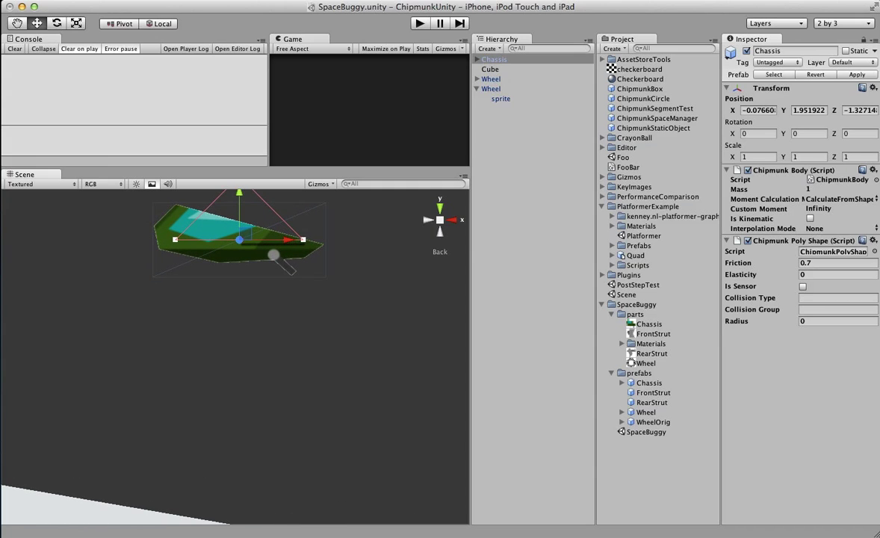
key("alt")
left_click(506, 79)
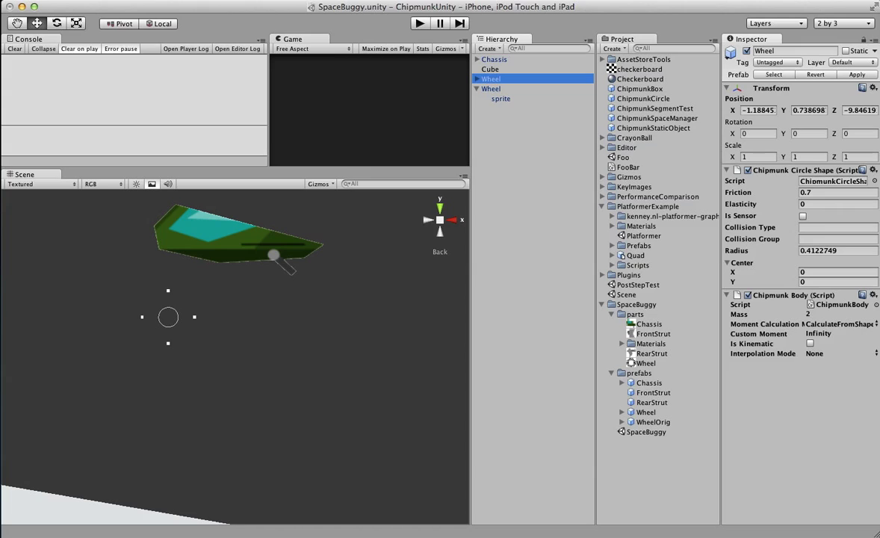
left_click(859, 110)
type("0")
key("Return")
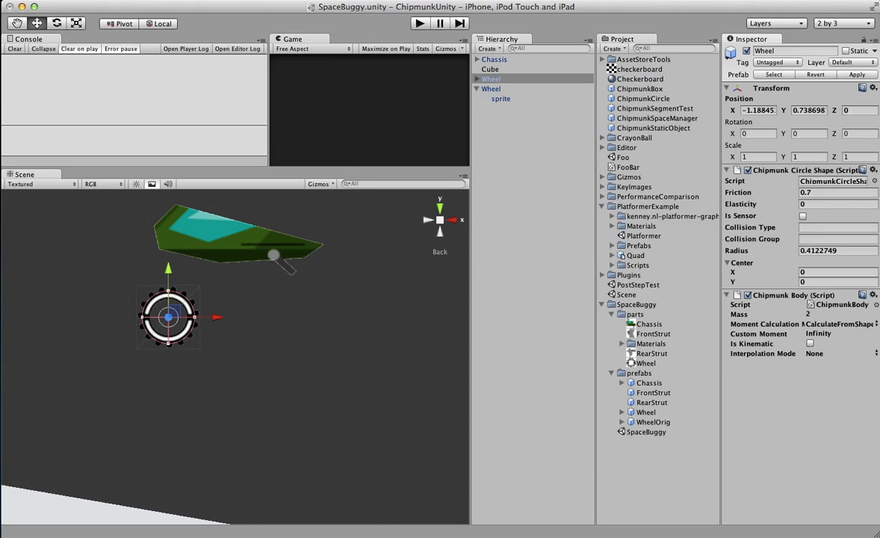
left_click(504, 89)
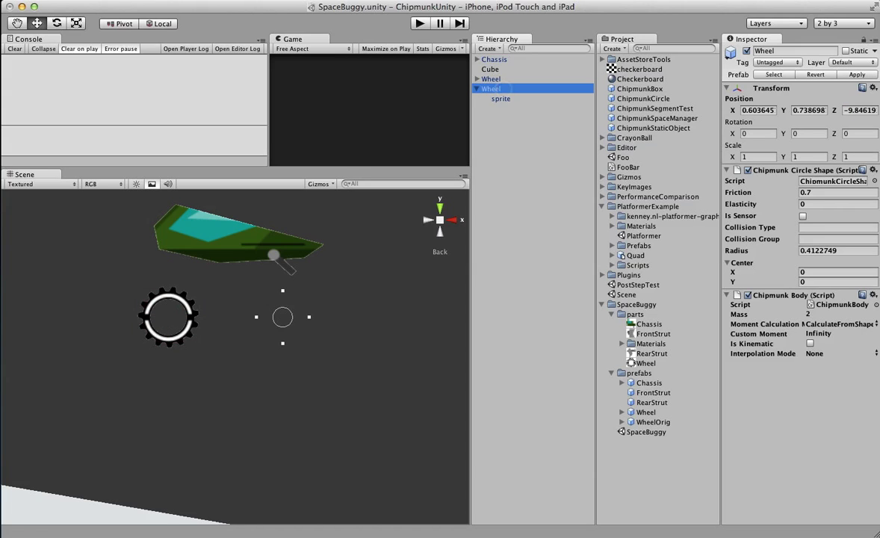
left_click(859, 110)
type("0")
key("Return")
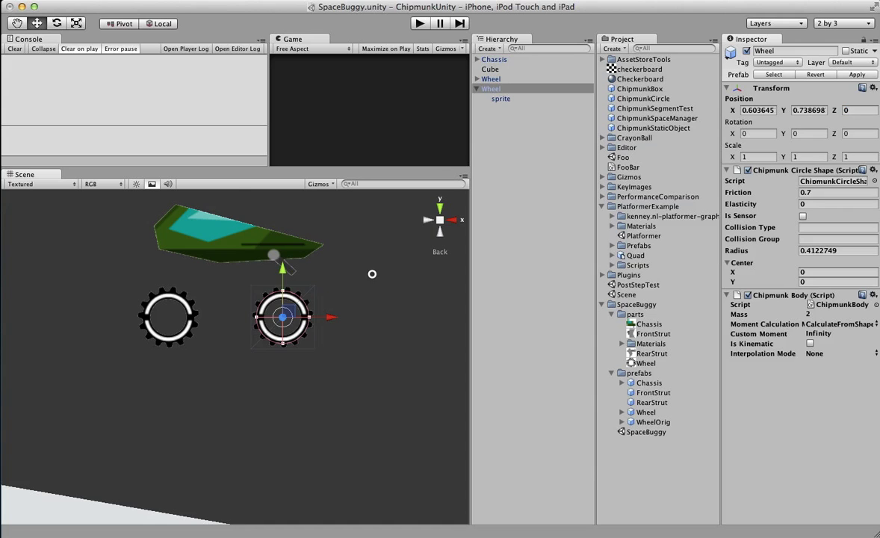
Step: Set the Z position of the Chassis to 0
left_click(343, 252)
left_click(221, 248)
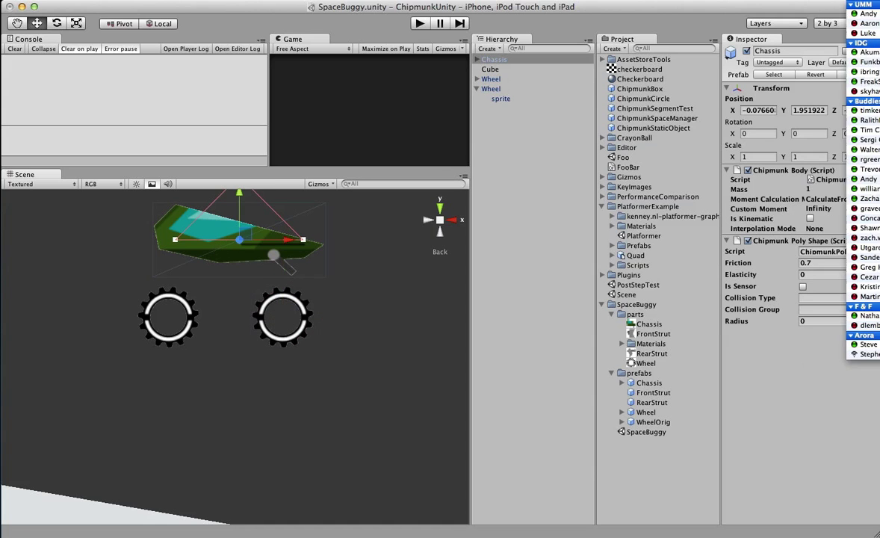
left_click_drag(876, 111, 840, 110)
type("0")
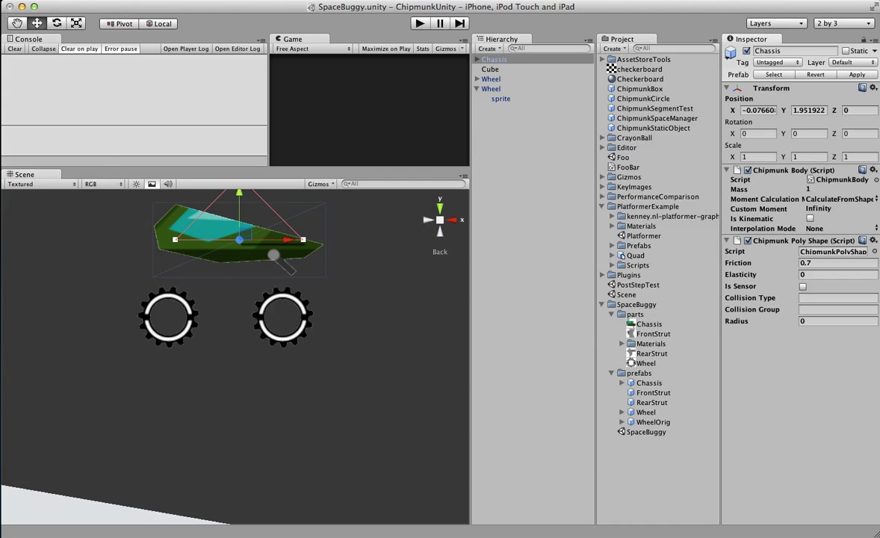
Step: Move the poly shape's three vertices to the chassis graphic's upper rear corner, rear edge corner and nose tip
left_click_drag(366, 245, 359, 309, "alt+super")
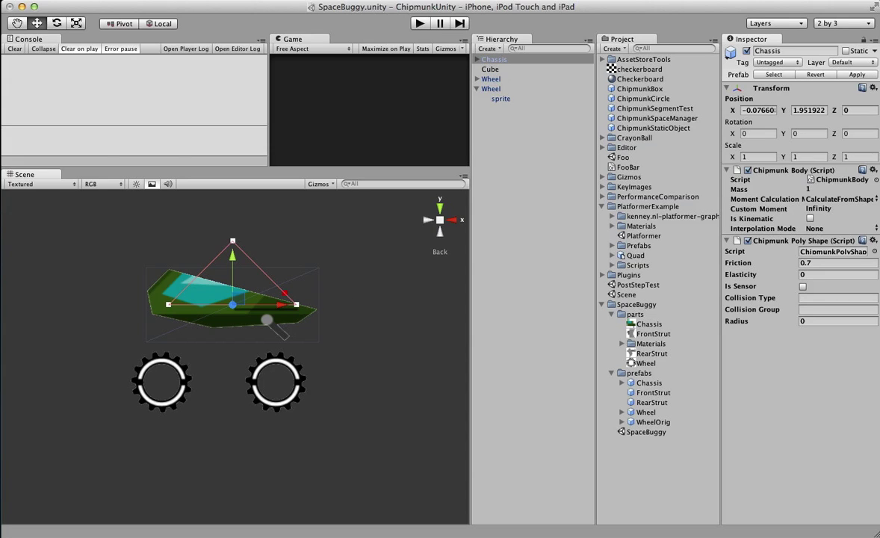
scroll(237, 357, "up", 3)
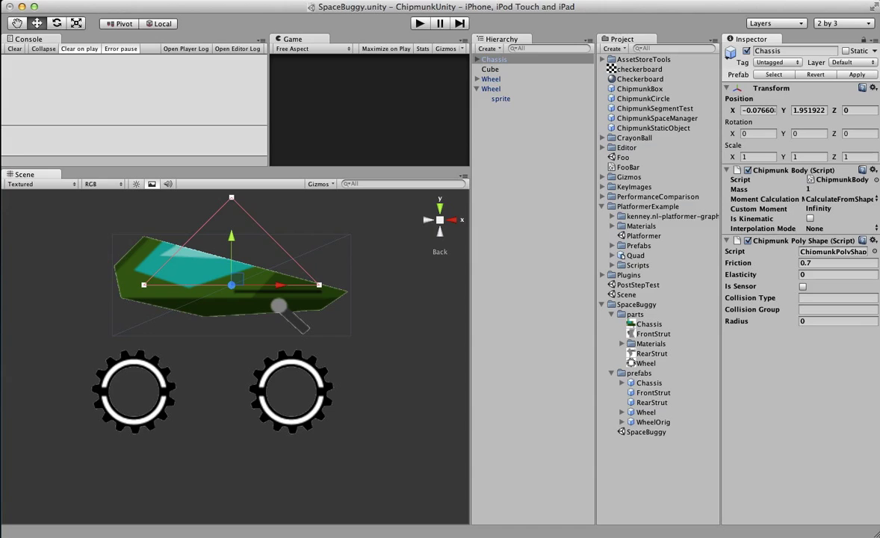
middle_click_drag(374, 237, 374, 272)
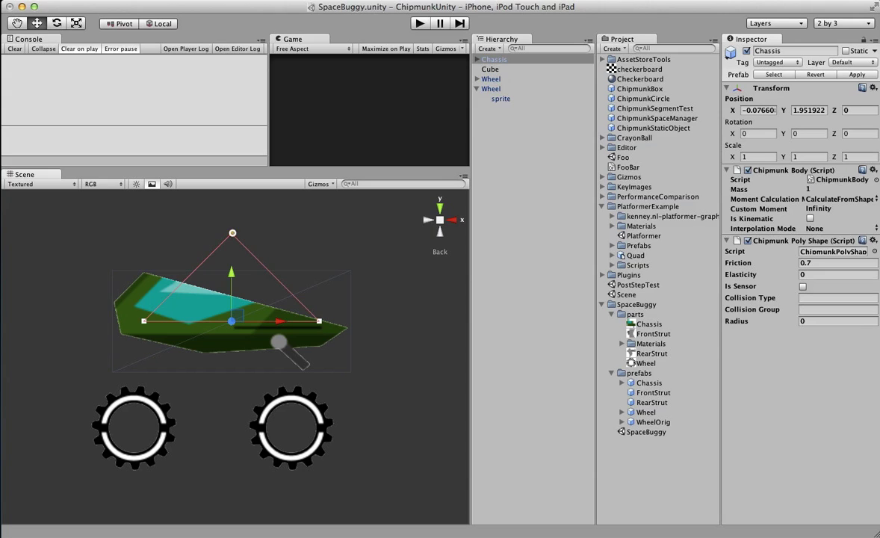
left_click_drag(232, 234, 139, 274)
left_click_drag(143, 321, 112, 301)
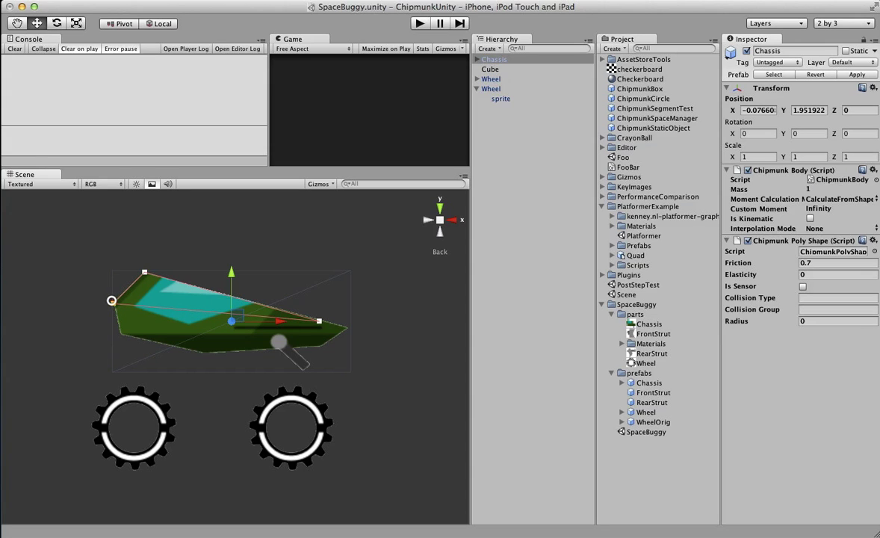
left_click_drag(319, 321, 346, 327)
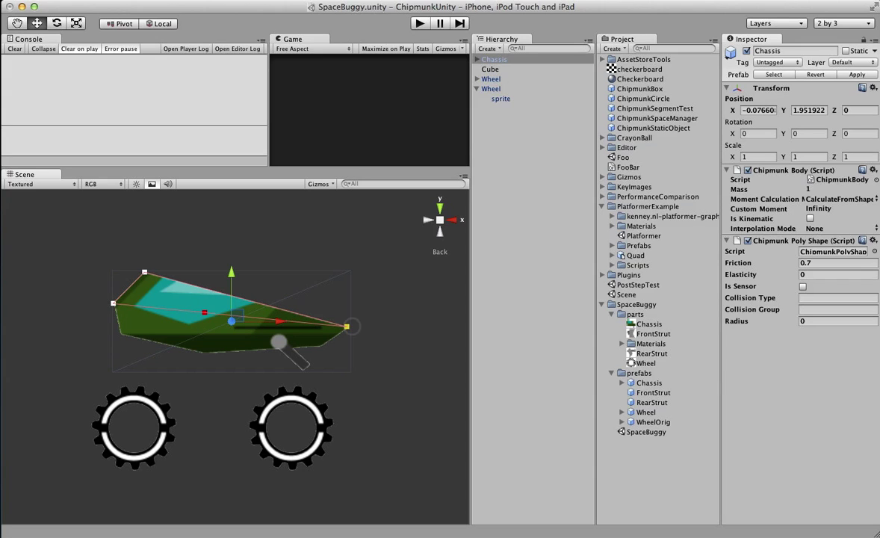
Step: Add three vertices to the poly shape along the chassis's lower corners so the outline follows its underside
left_click_drag(169, 319, 120, 341)
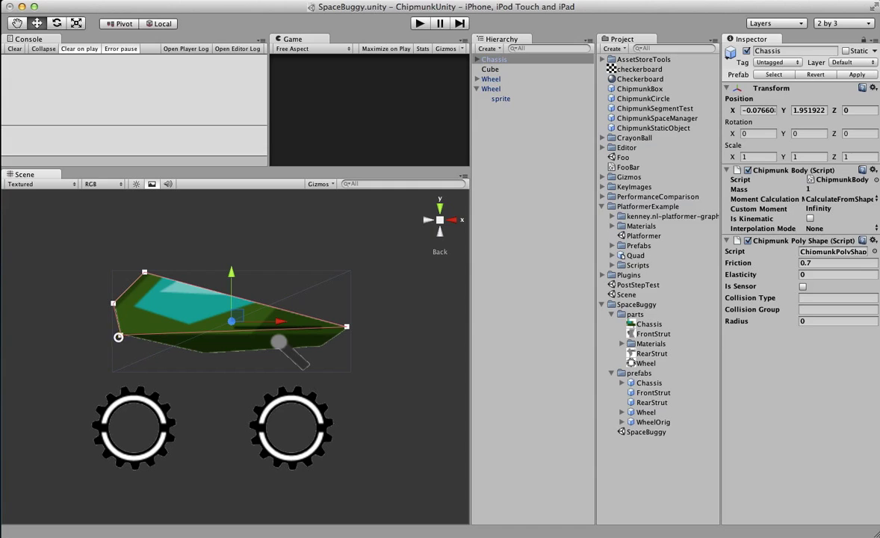
left_click(209, 363)
left_click(206, 348)
left_click_drag(207, 346, 203, 353)
left_click_drag(308, 336, 322, 346)
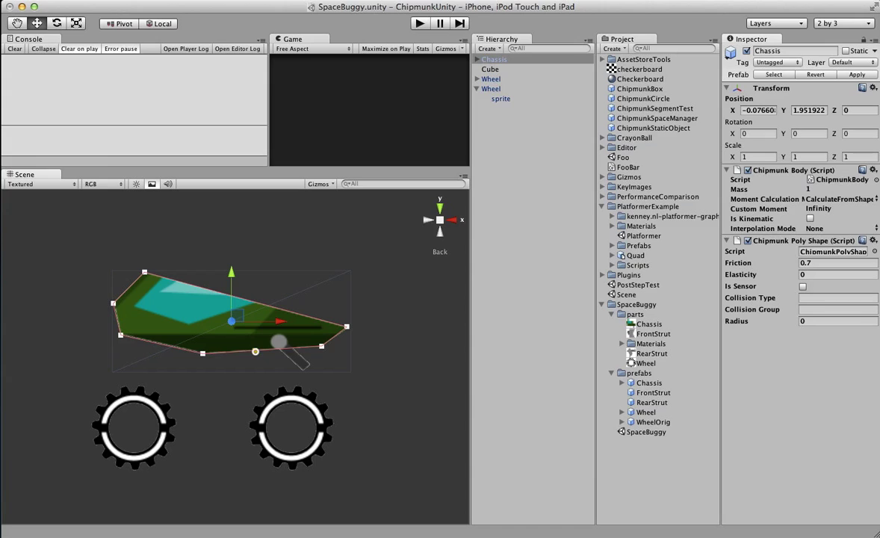
Step: Pull the poly shape's lowest vertex below the chassis, remove it, and add it back at the bottom corner
left_click_drag(258, 349, 238, 388)
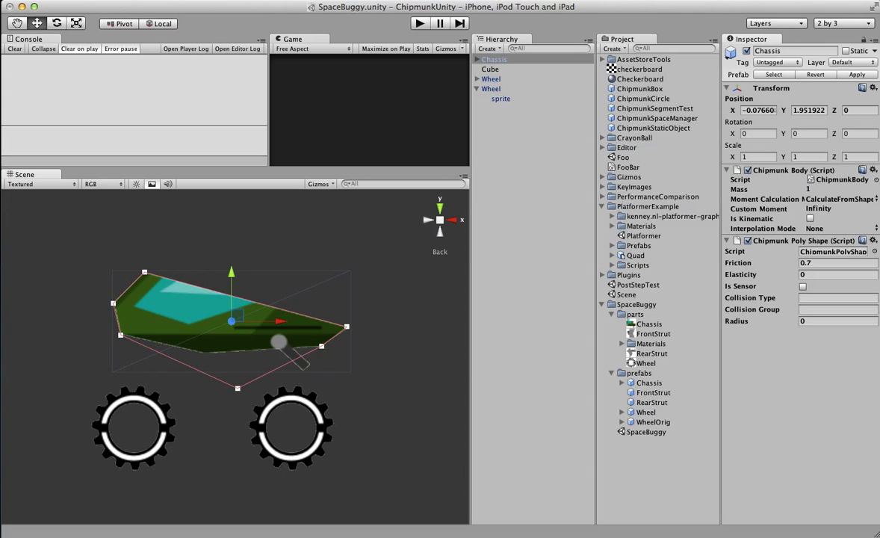
left_click_drag(237, 389, 219, 325)
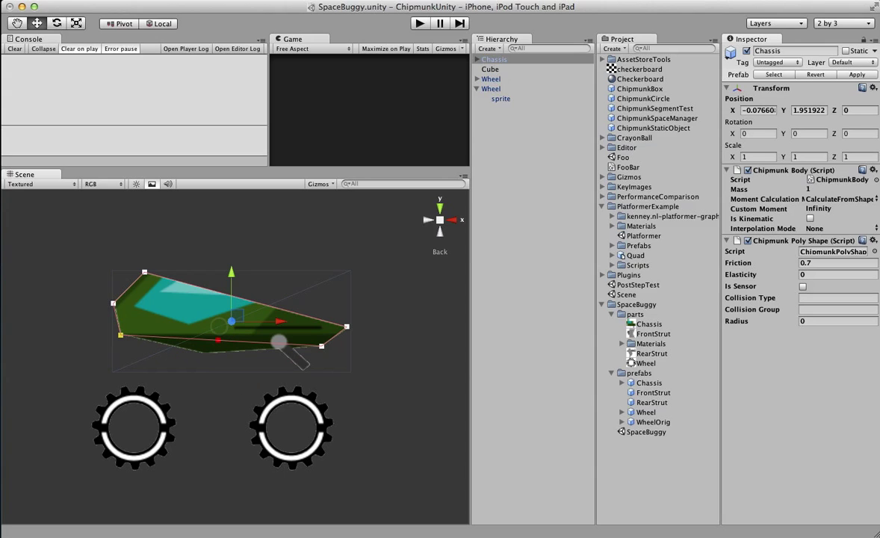
left_click_drag(205, 340, 204, 353)
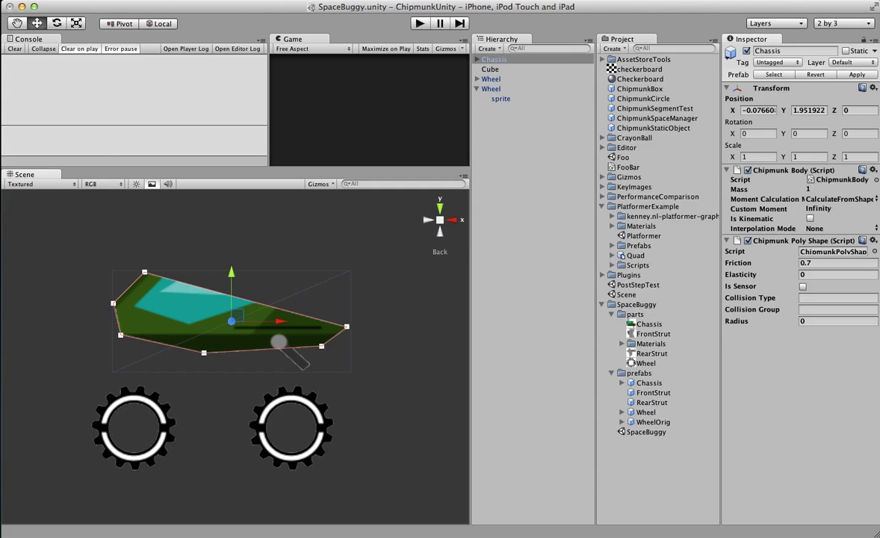
Step: Set the mass of the chassis's Chipmunk body to 10
left_click(370, 325)
left_click(275, 311)
left_click(820, 189)
type("10")
key("Return")
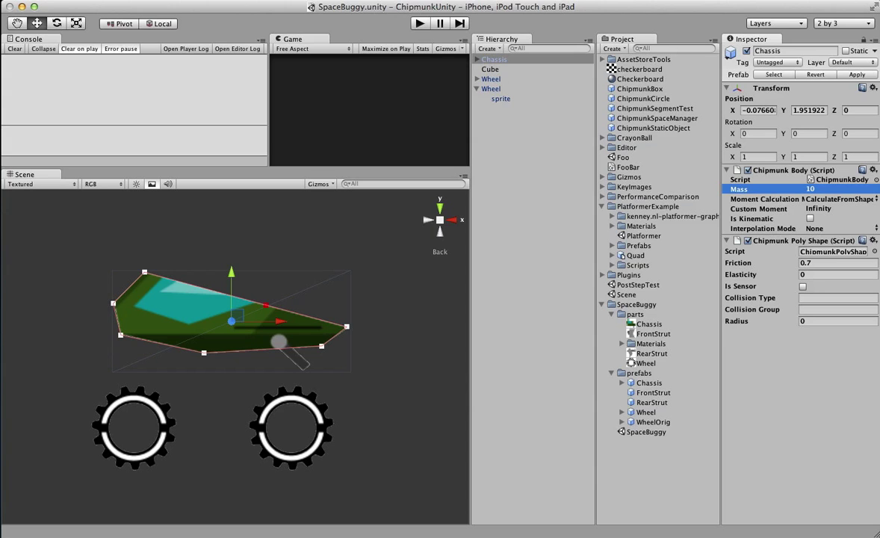
Step: Run the scene briefly to check how the chassis and wheels behave on the slope, then stop it
scroll(235, 348, "down", 5)
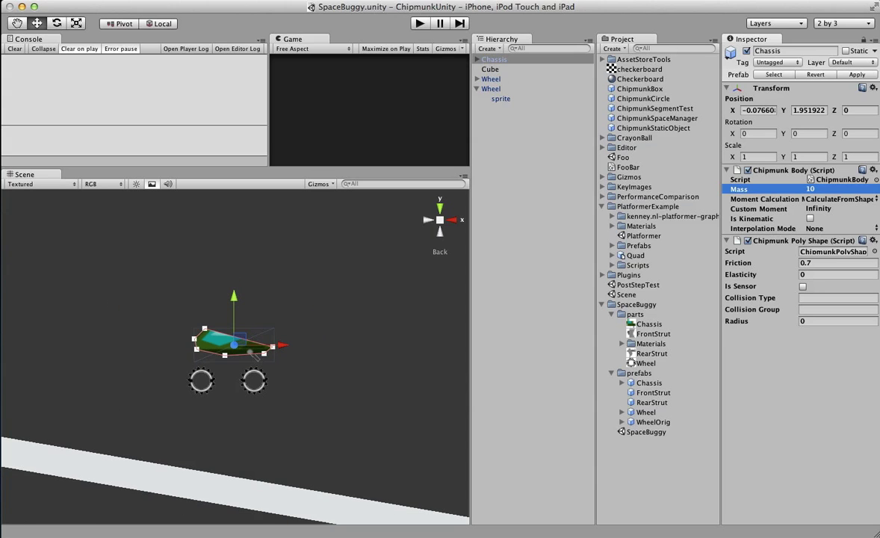
key("super+p")
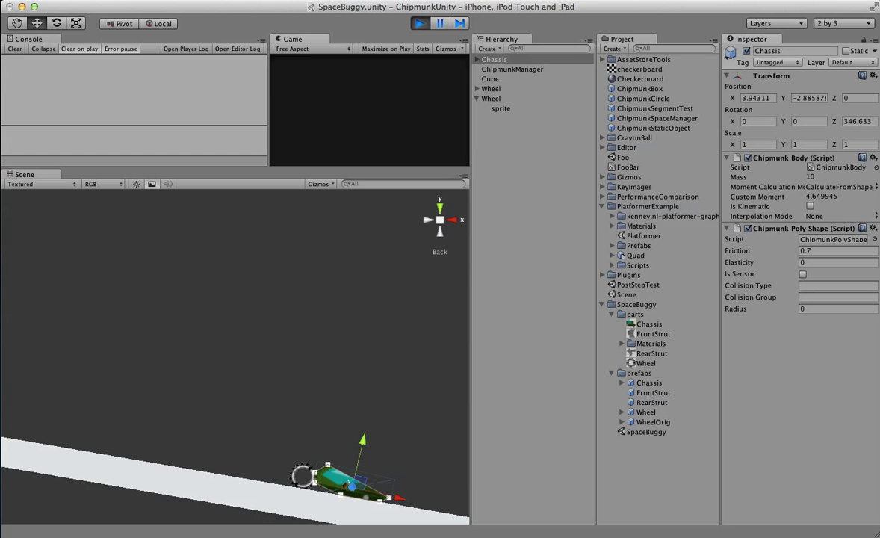
key("super+p")
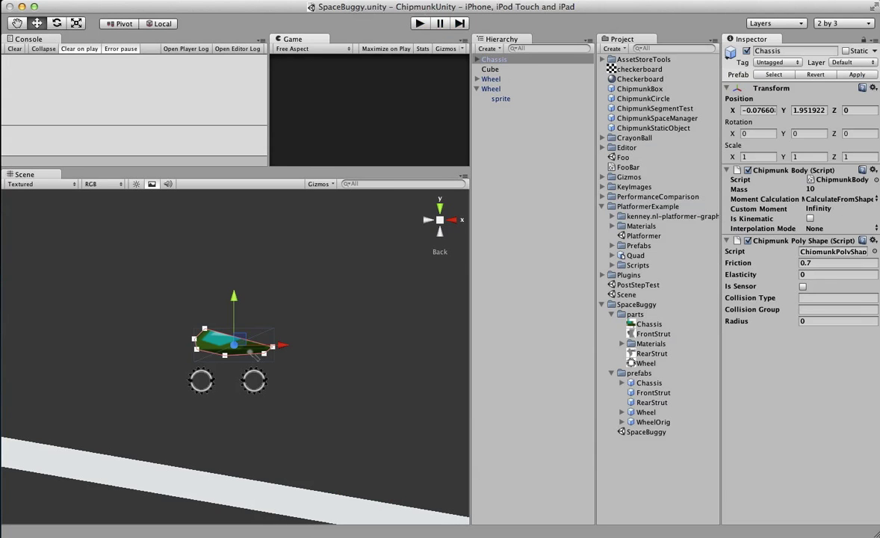
Step: Set the chassis poly shape's friction to 0 and its collision group to buggy
left_click(829, 262)
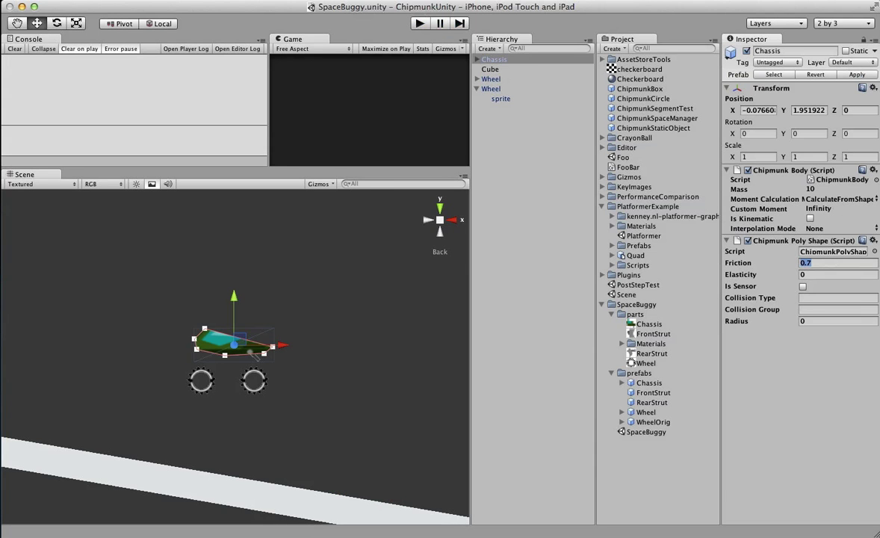
type("0")
left_click(821, 309)
type("buggy")
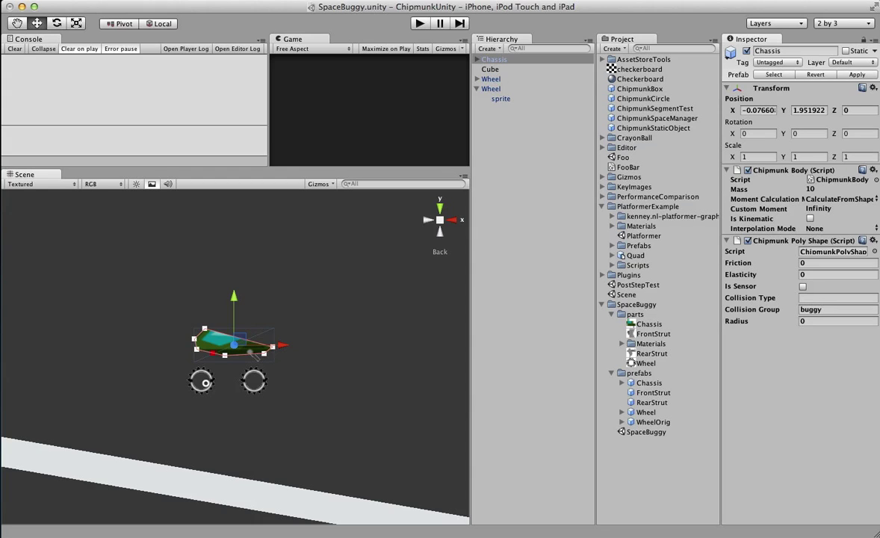
Step: Set the collision group of the wheel under the chassis's rear to buggy
left_click(203, 382)
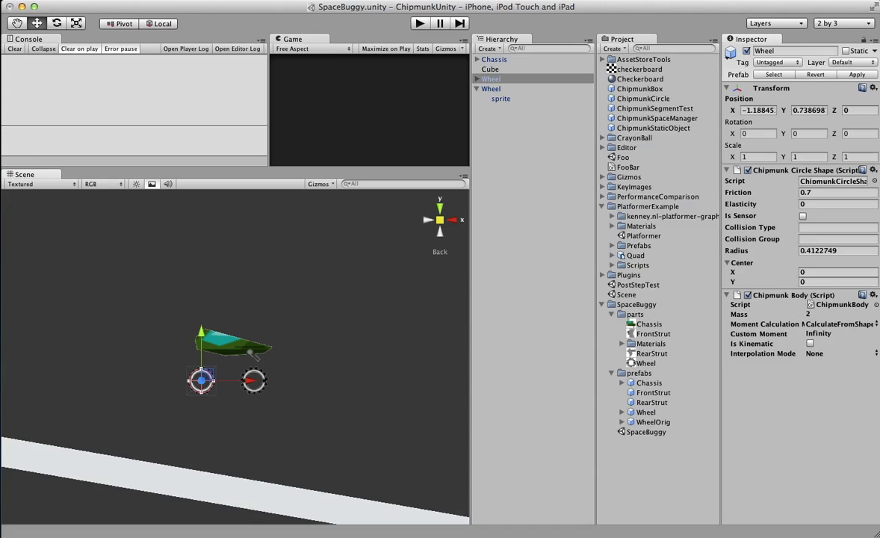
left_click(812, 238)
type("bu")
key("BackSpace")
key("BackSpace")
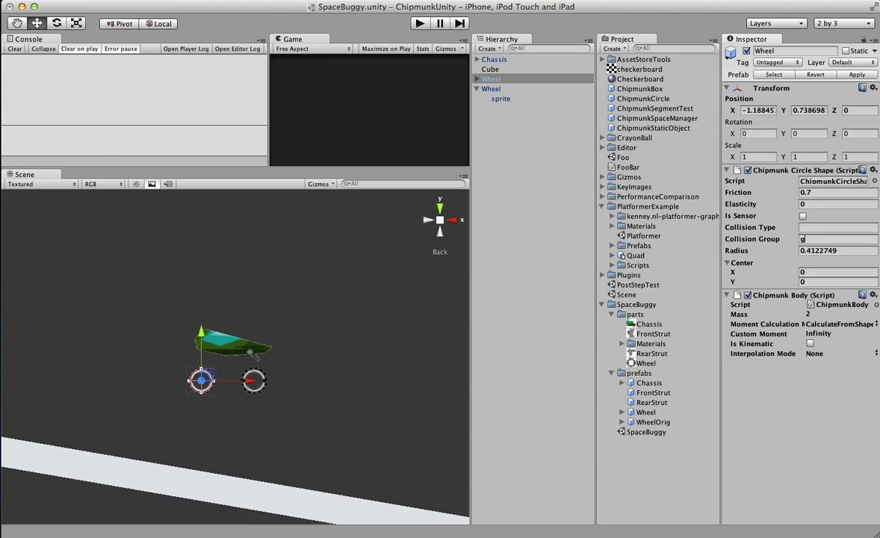
type("buggy")
Step: Set the collision group of the wheel under the chassis's nose to buggy and start a test run of the scene
left_click(272, 383)
left_click(255, 380)
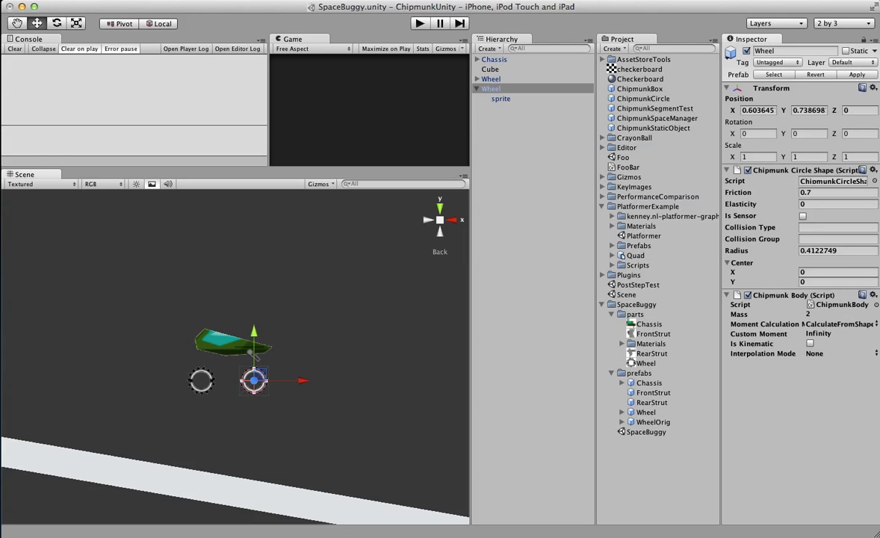
left_click(815, 239)
type("buggy")
key("Return")
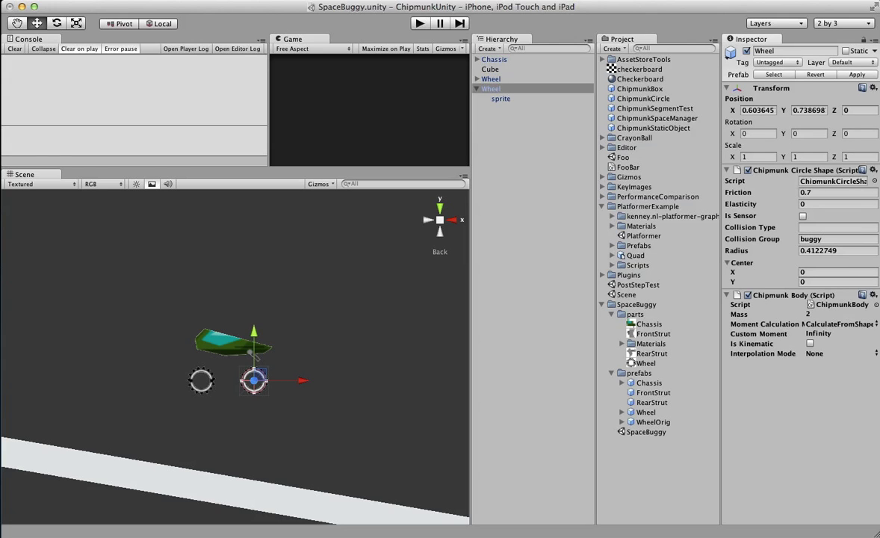
left_click(420, 24)
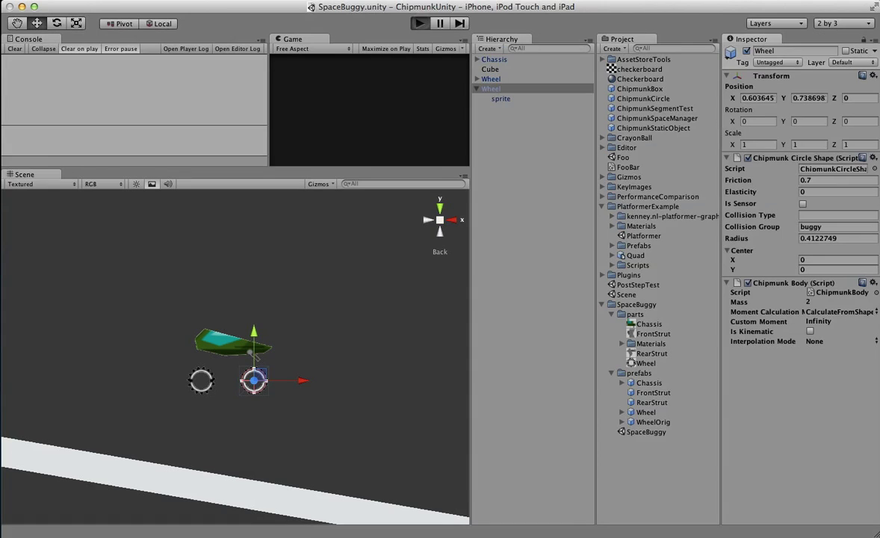